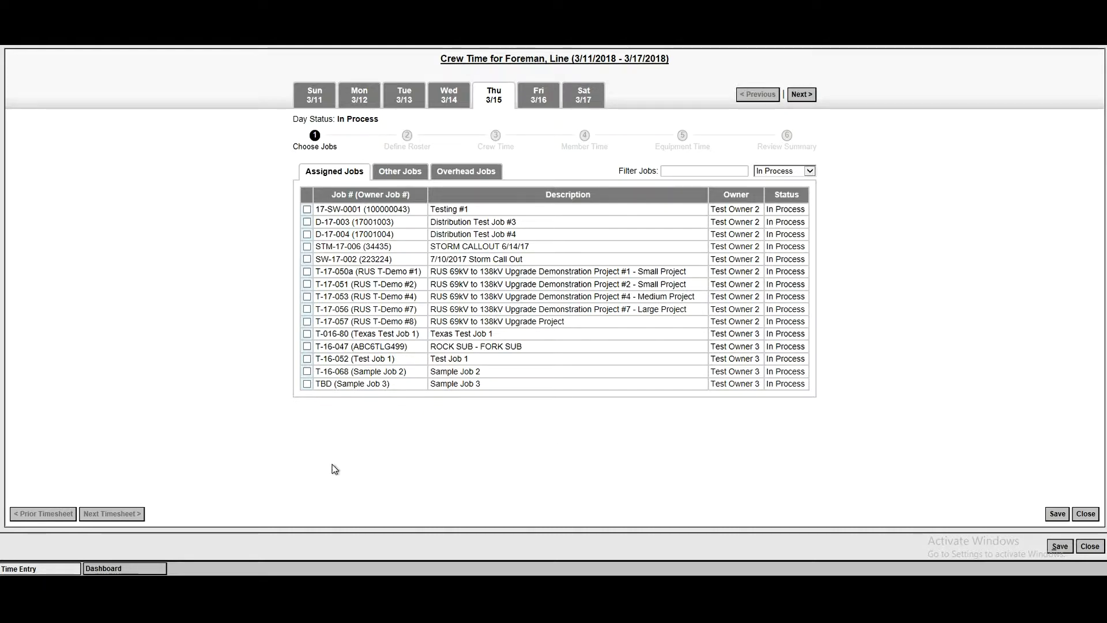
Choose assigned jobs T-17-050a and D-17-004 for the Thursday 3/15 crew time entry
click(122, 570)
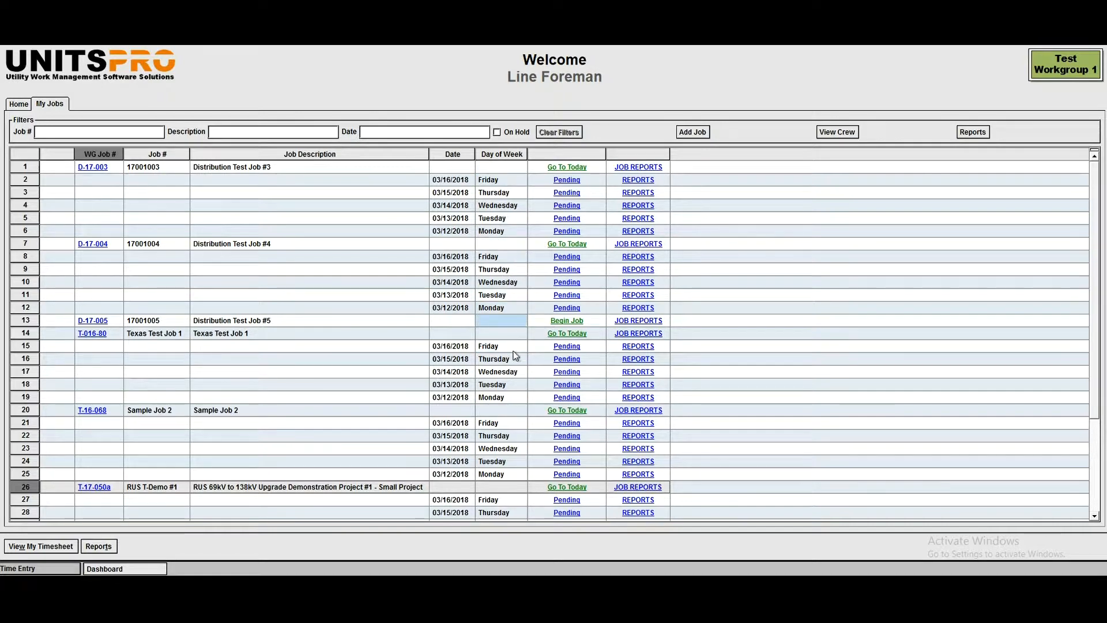
click(40, 566)
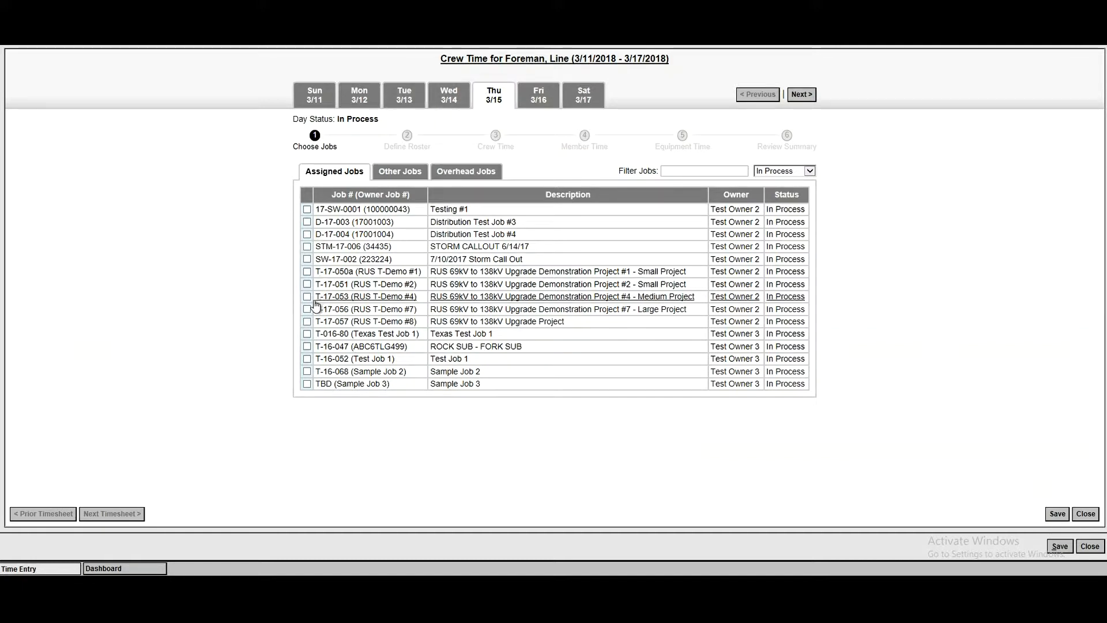
click(307, 272)
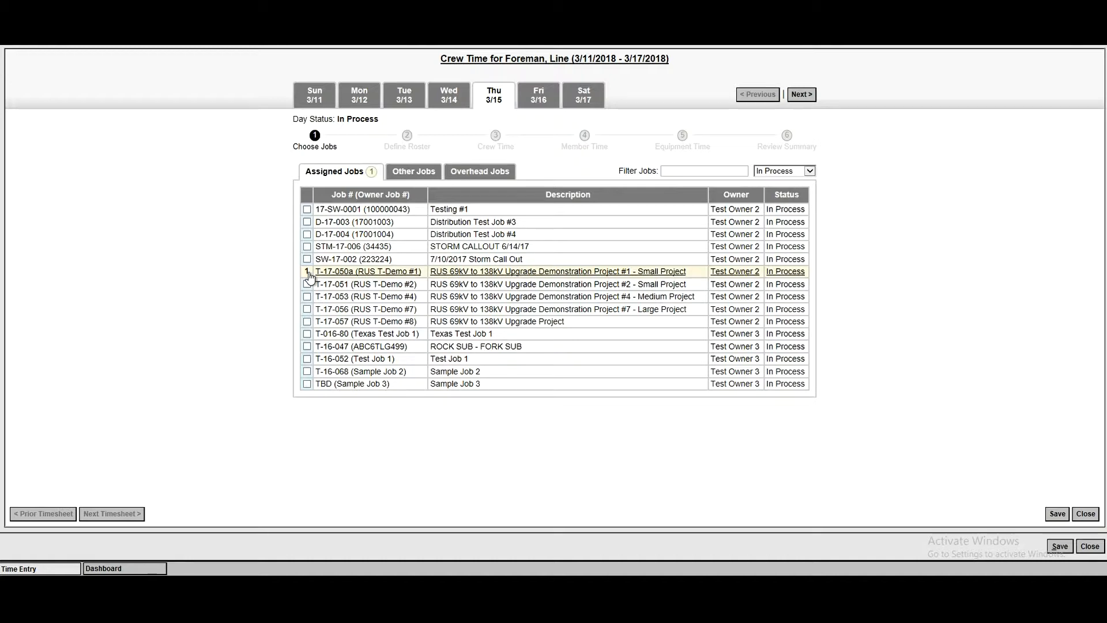
click(308, 234)
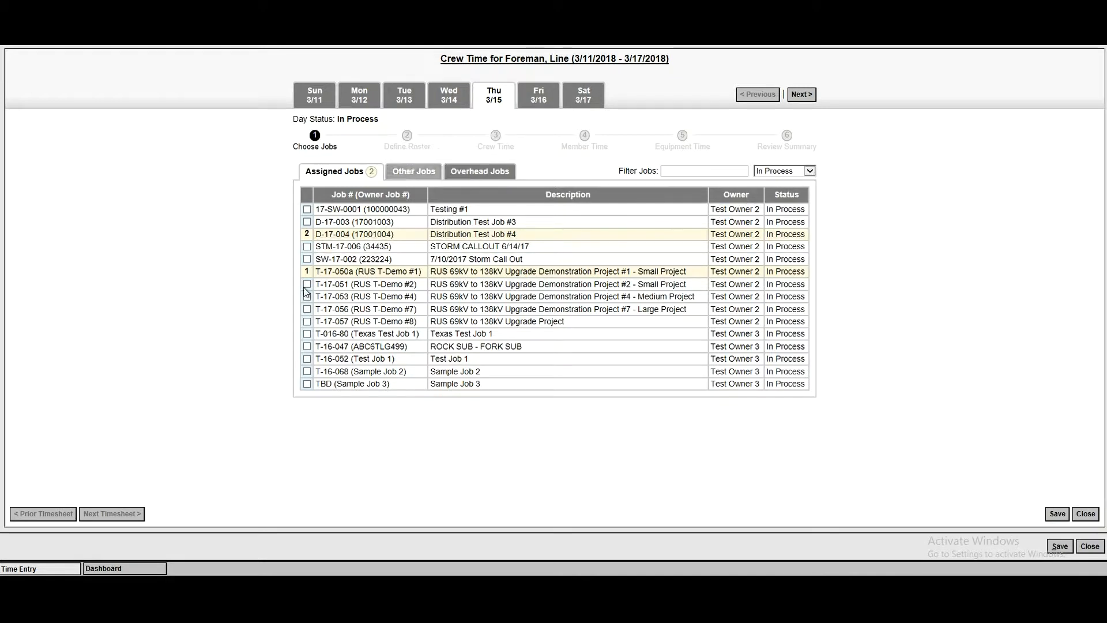
Look through the Pending Start assigned jobs, the other jobs and the overhead jobs, restoring the In Process filter
click(810, 171)
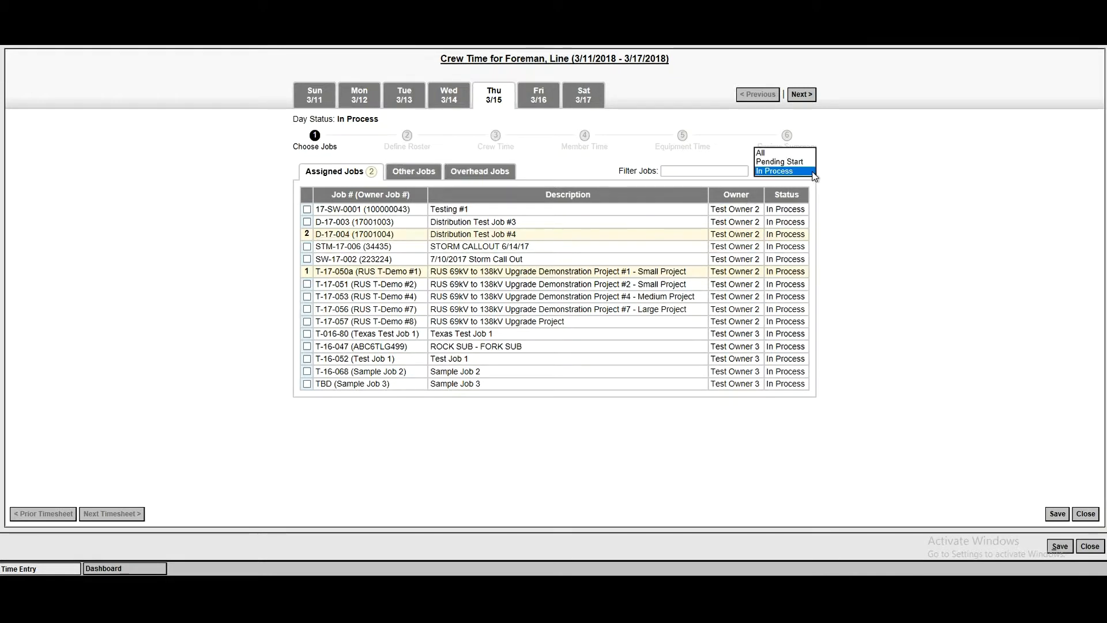
click(801, 162)
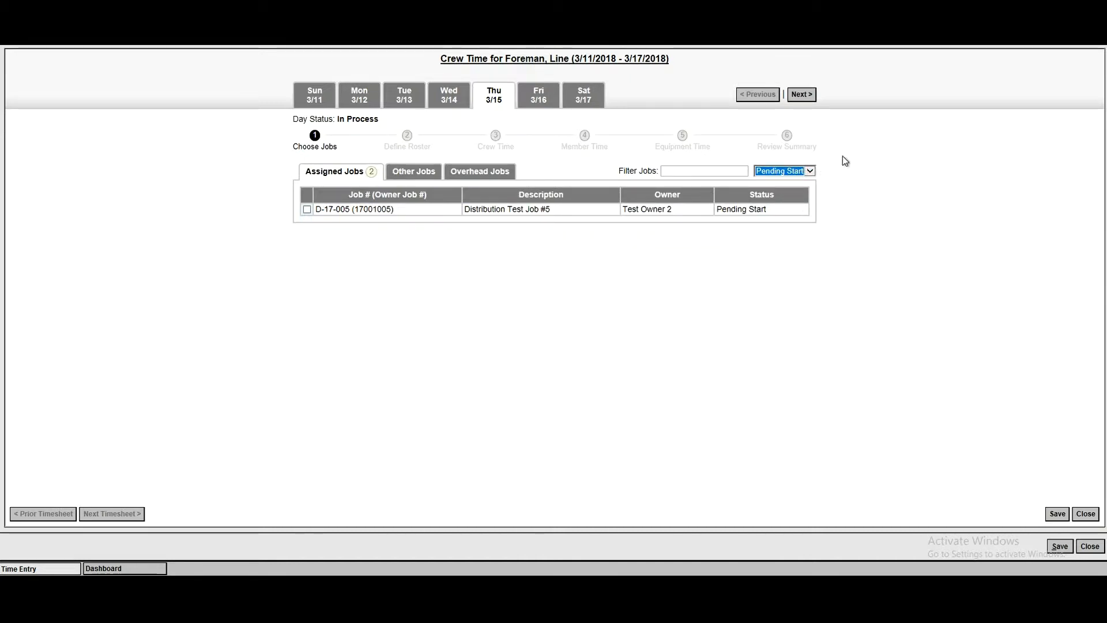
click(810, 171)
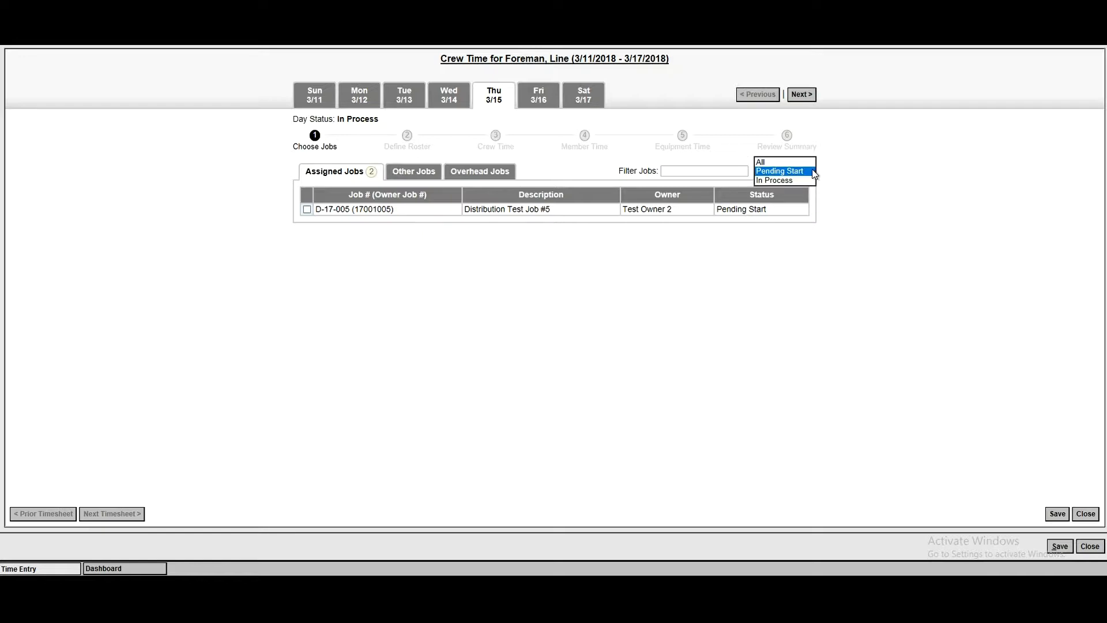
click(775, 180)
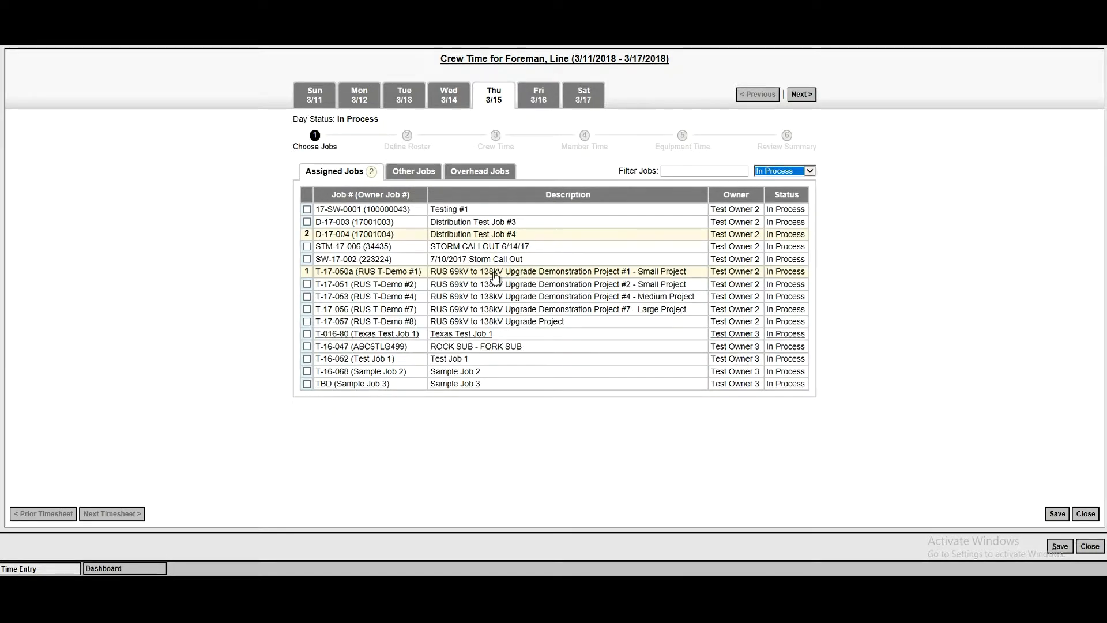
click(414, 173)
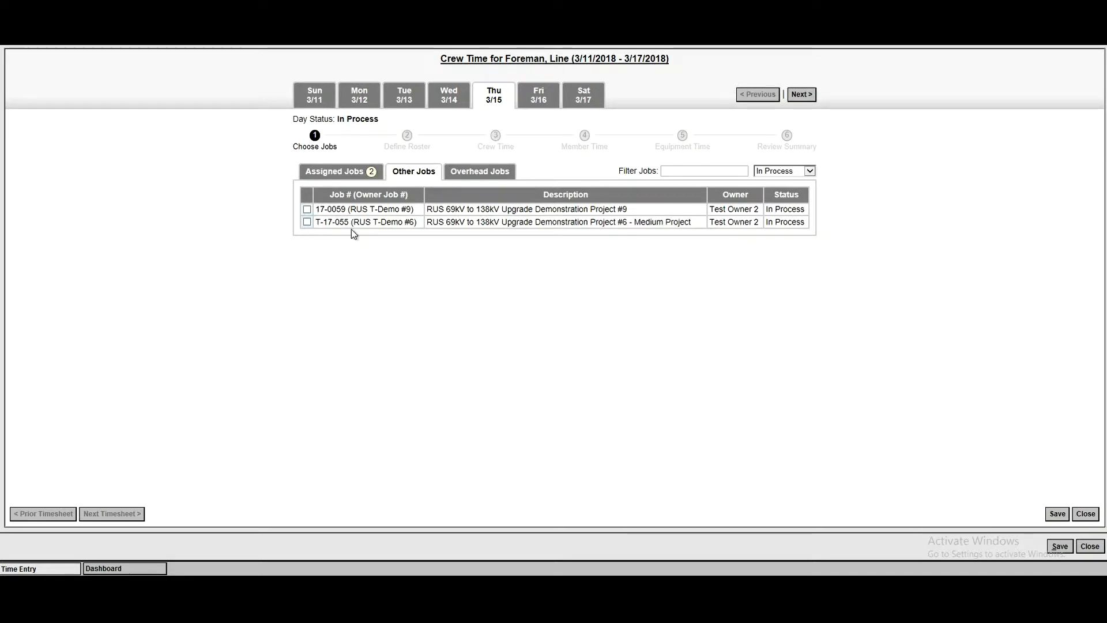
click(469, 173)
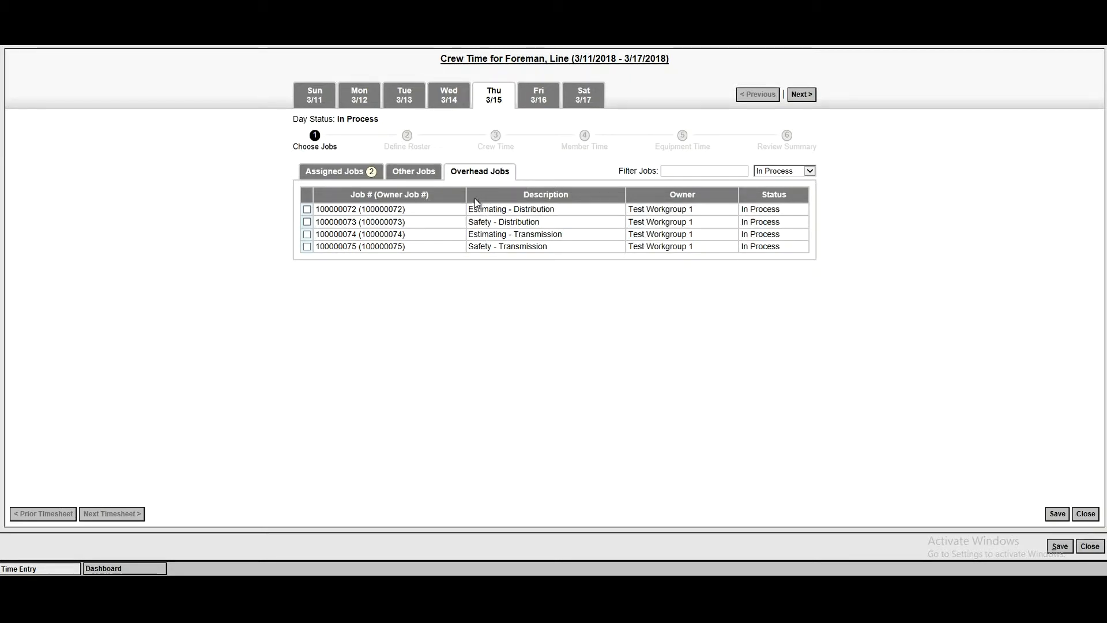
click(326, 174)
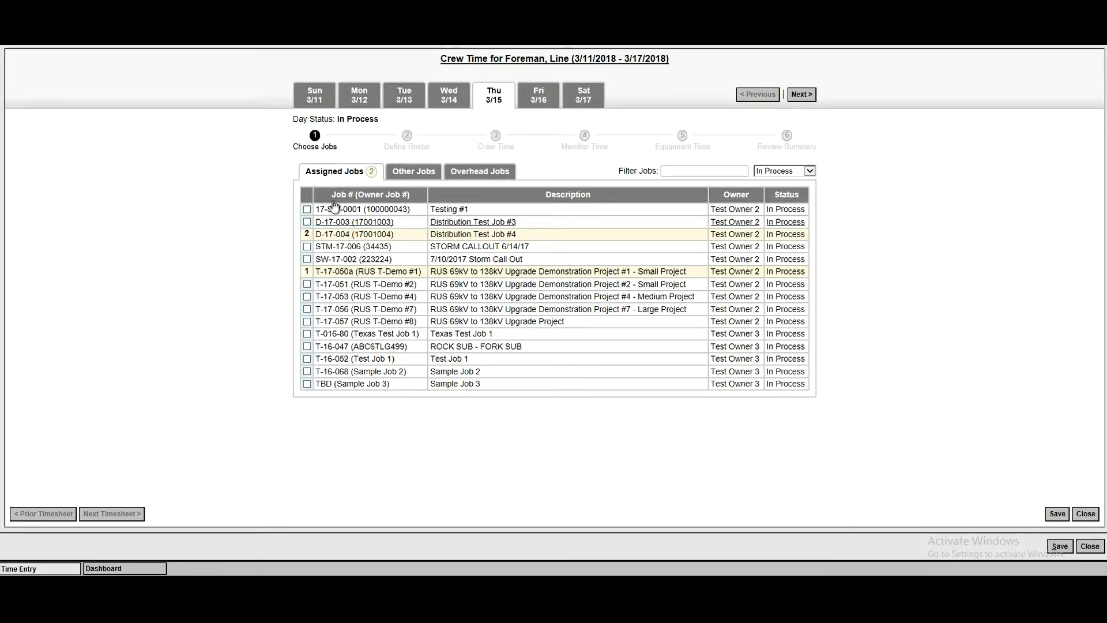
In the Thursday roster, set Groundman A to Inactive with the reason Sick and add Lineman C to the crew
click(802, 95)
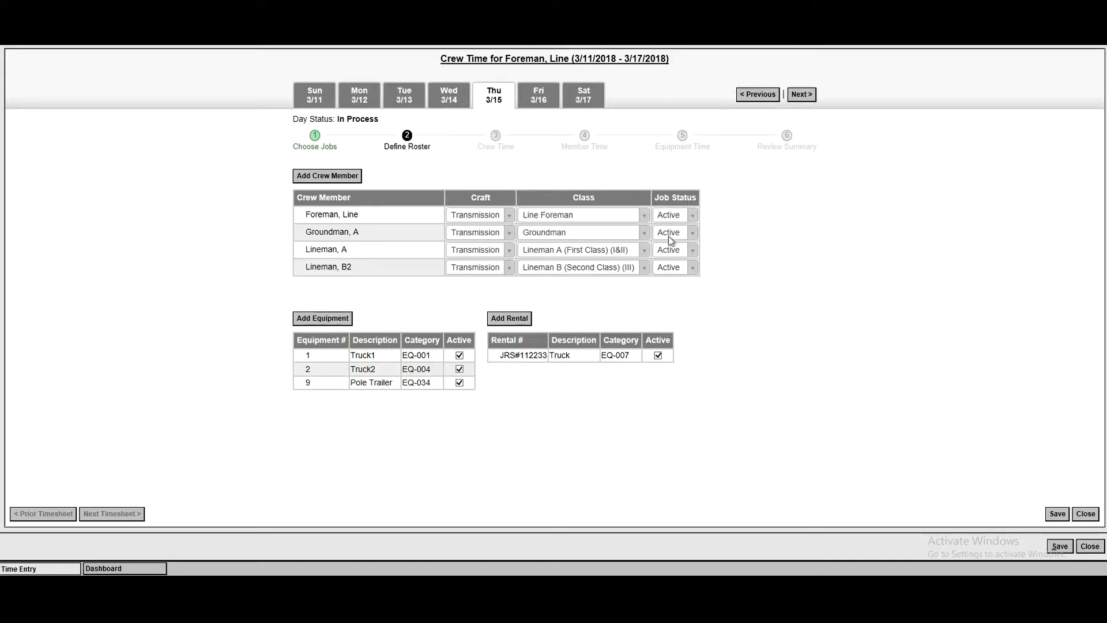
click(694, 234)
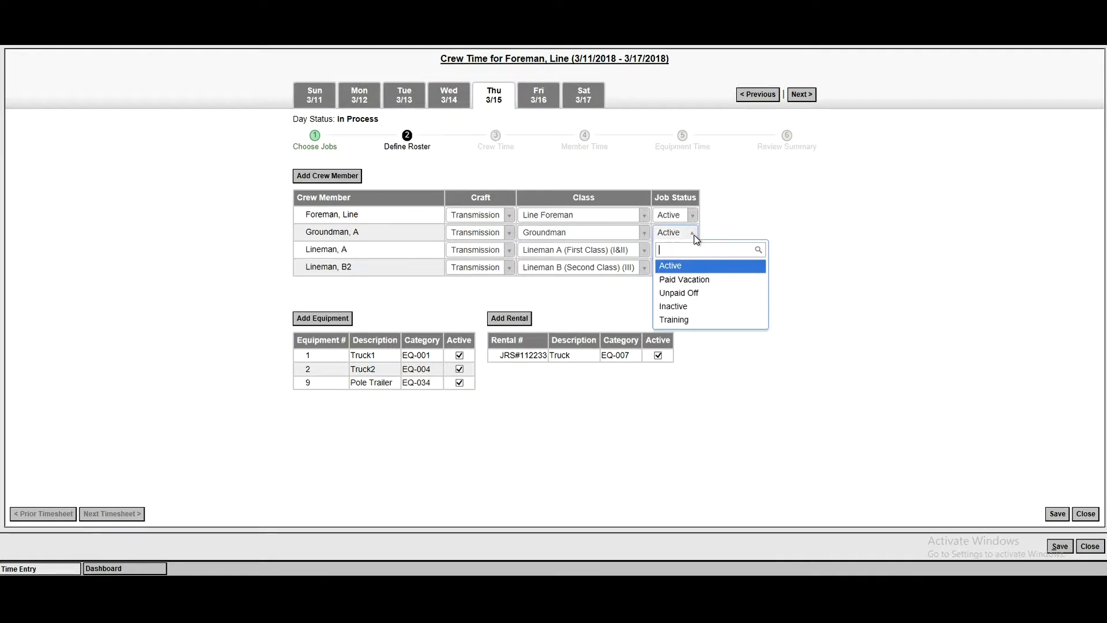
click(689, 306)
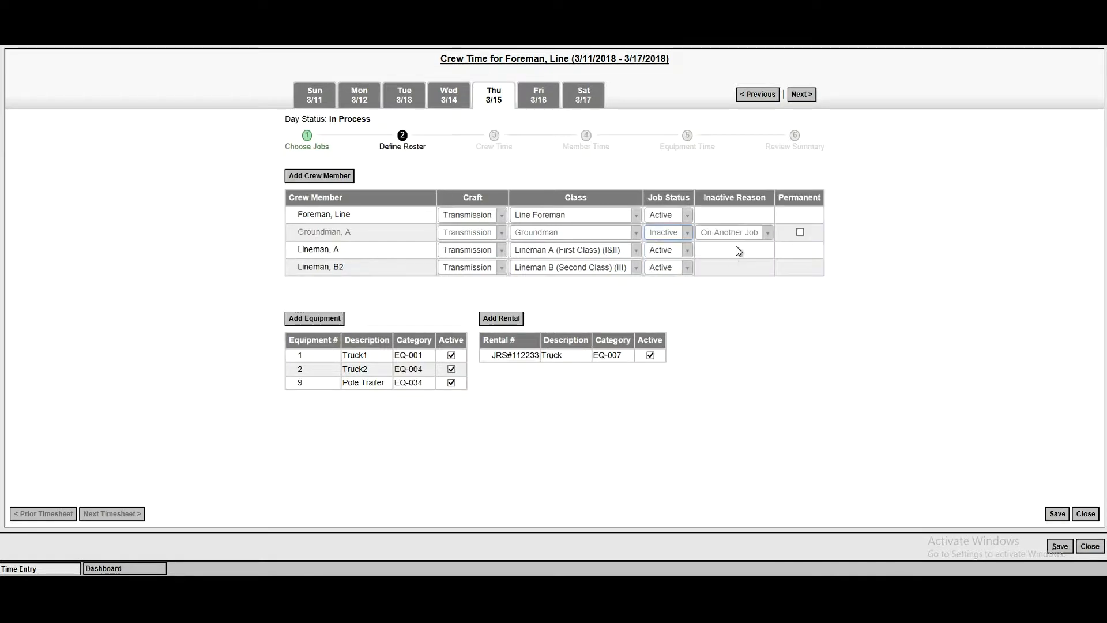
click(768, 233)
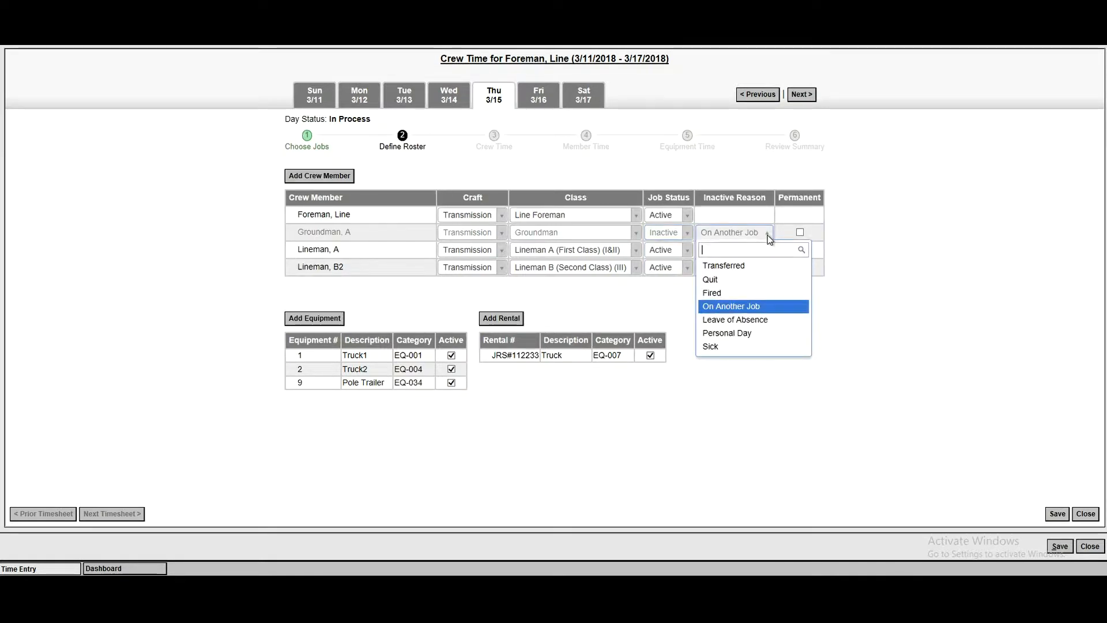
click(711, 346)
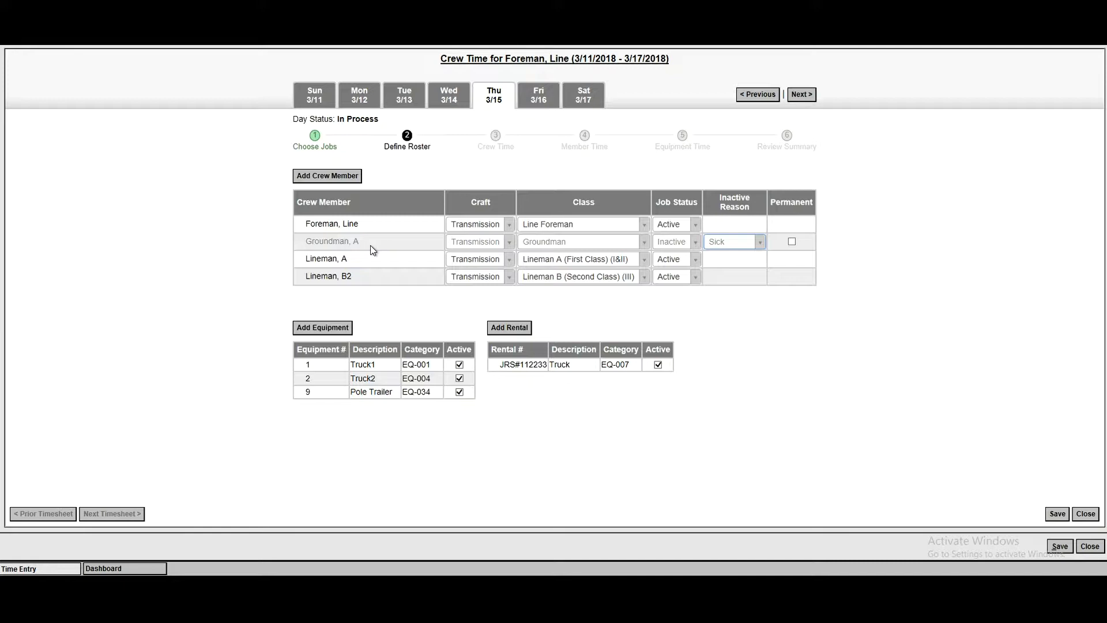
click(342, 182)
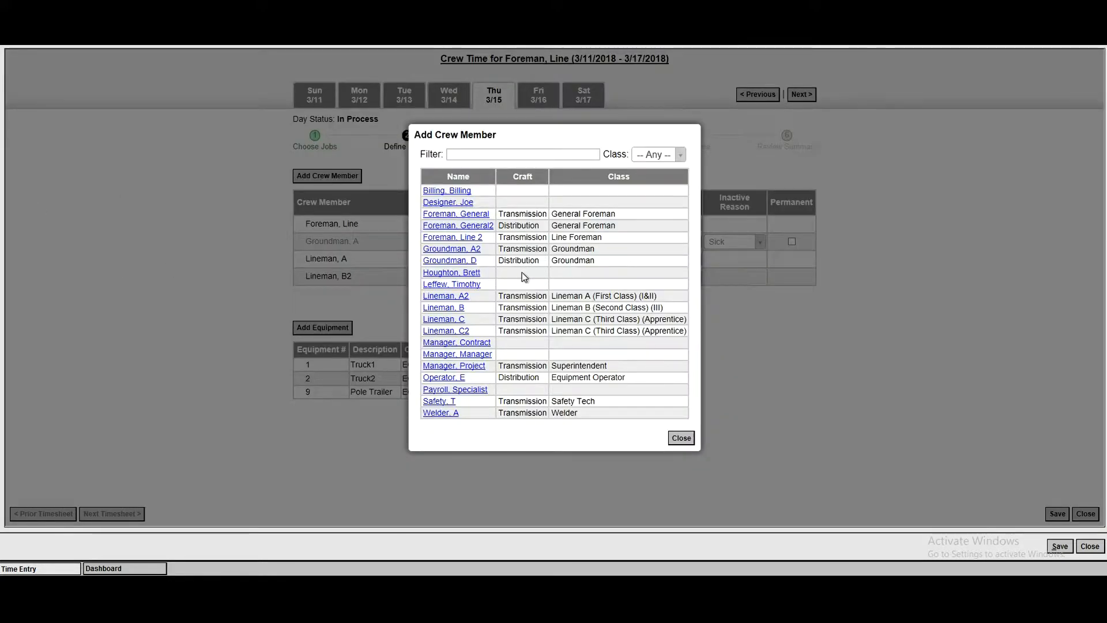
click(444, 320)
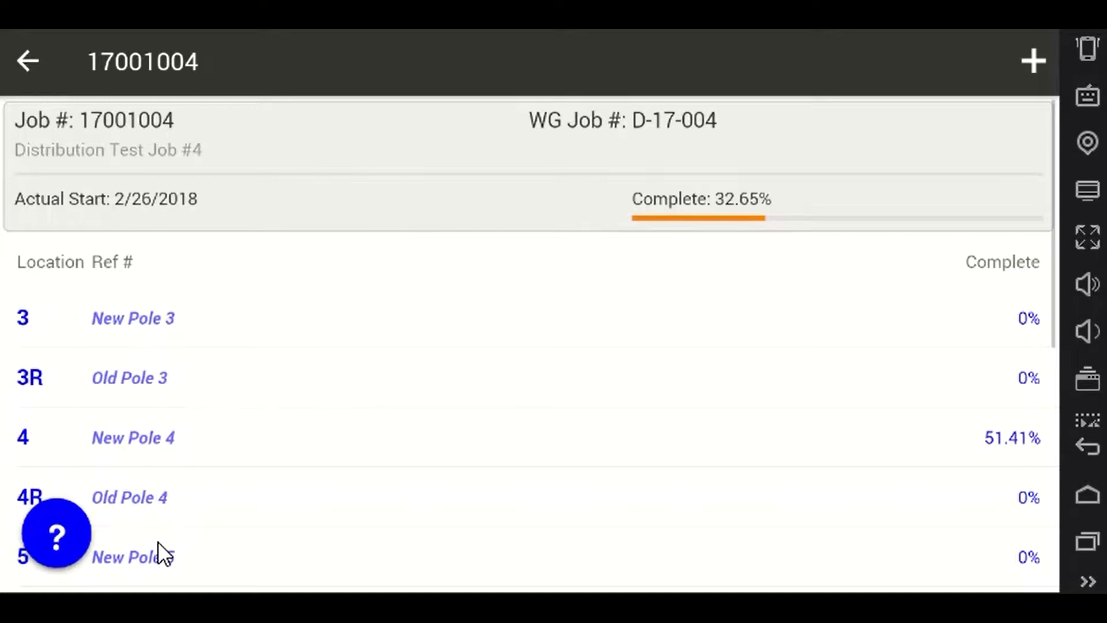
Open location 3 (New Pole 3) of Distribution Test Job #4 and look over its units
scroll(685, 413, down, 5)
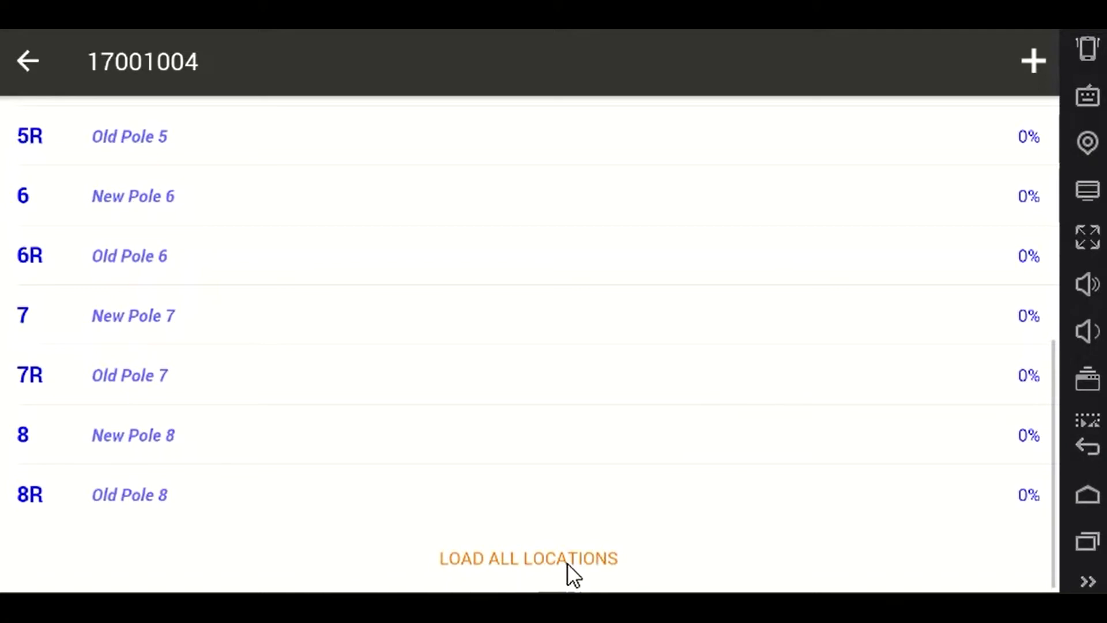
scroll(667, 445, up, 5)
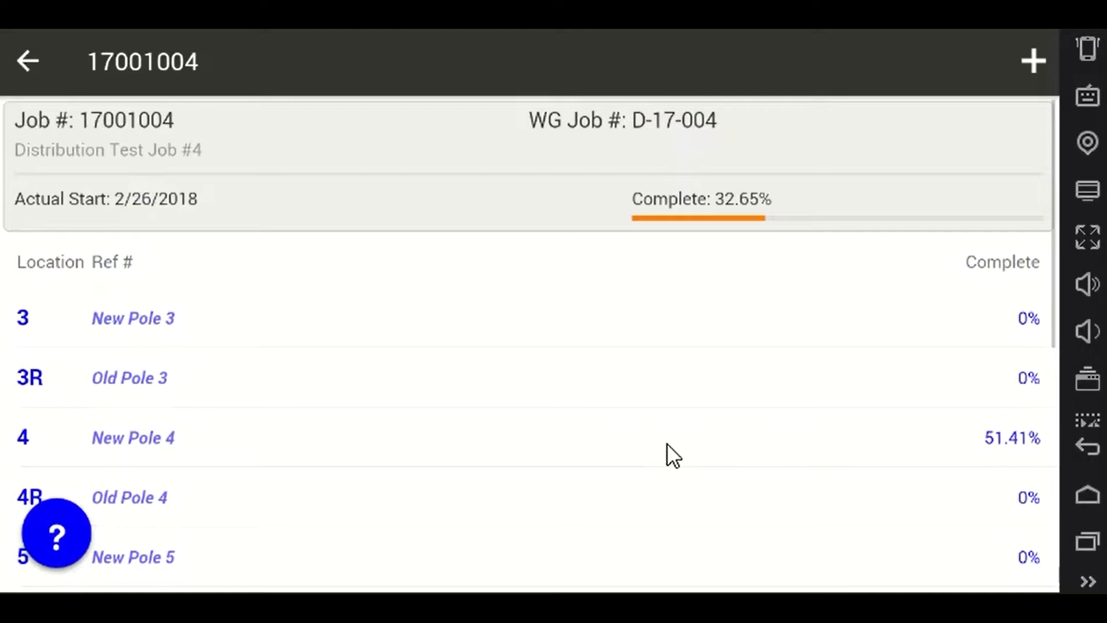
click(148, 316)
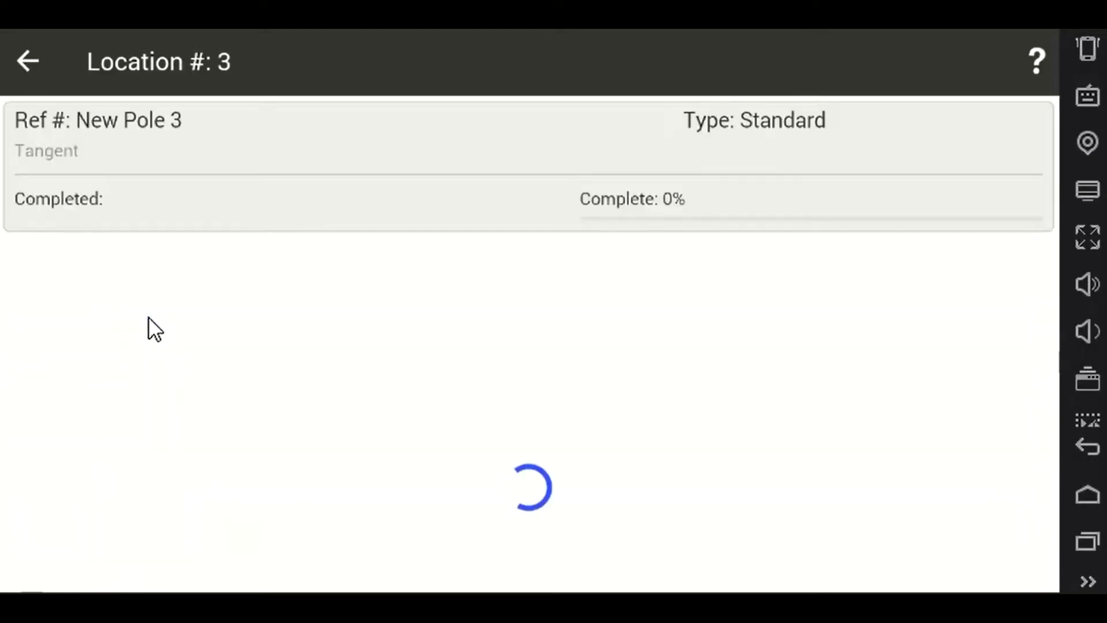
scroll(410, 312, down, 2)
scroll(410, 312, up, 2)
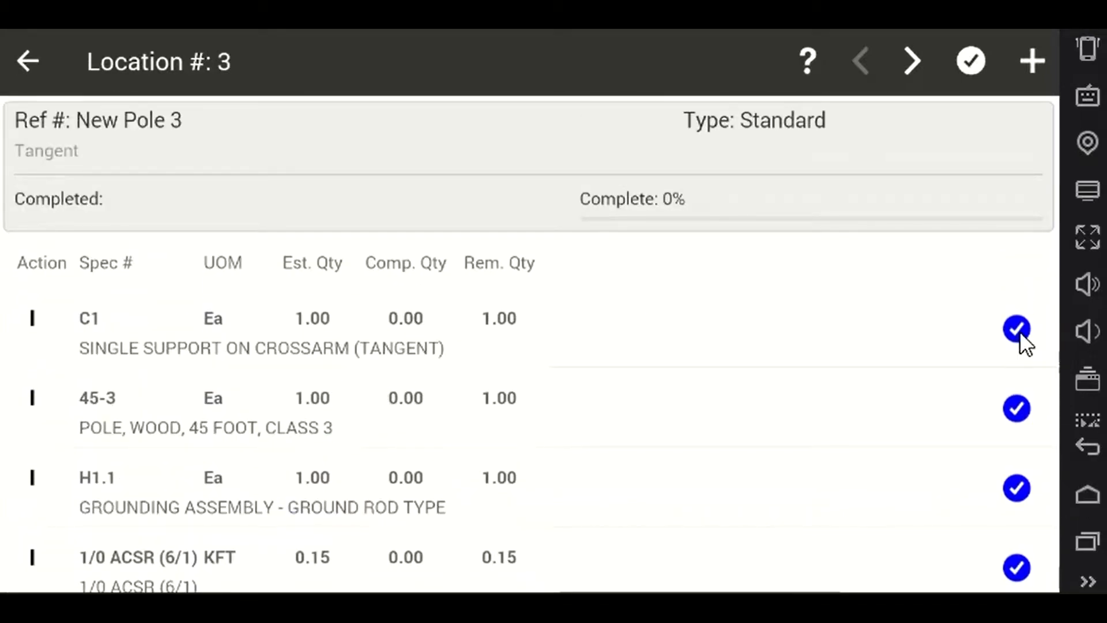
Complete units C1, 45-3 and H1.1 at location 3 together, leaving the comment empty
click(972, 60)
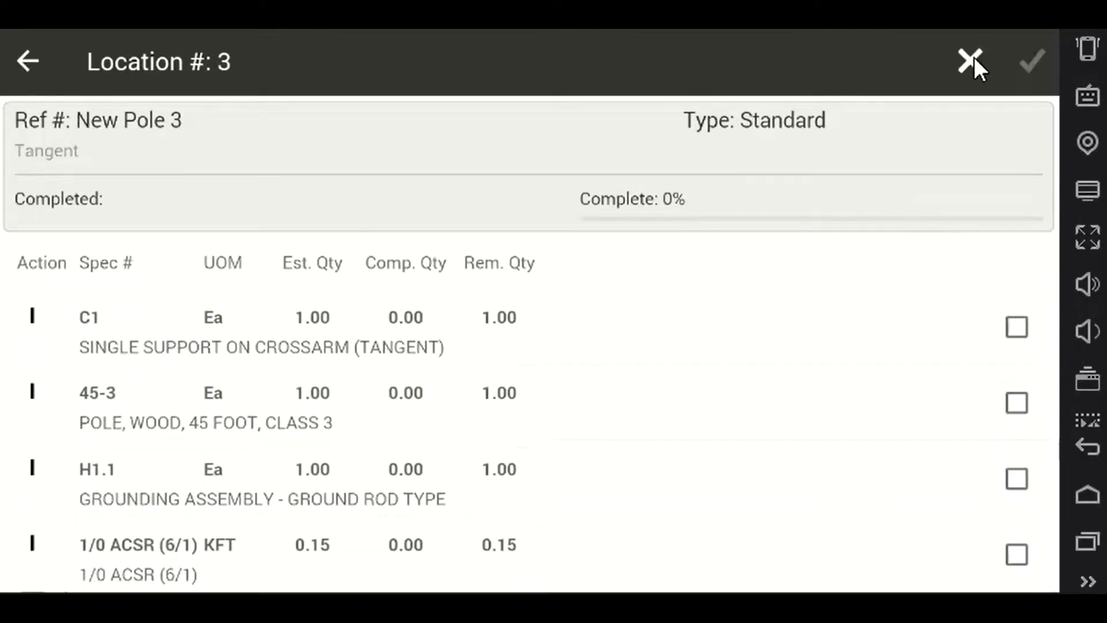
click(1016, 327)
click(1018, 401)
click(1018, 479)
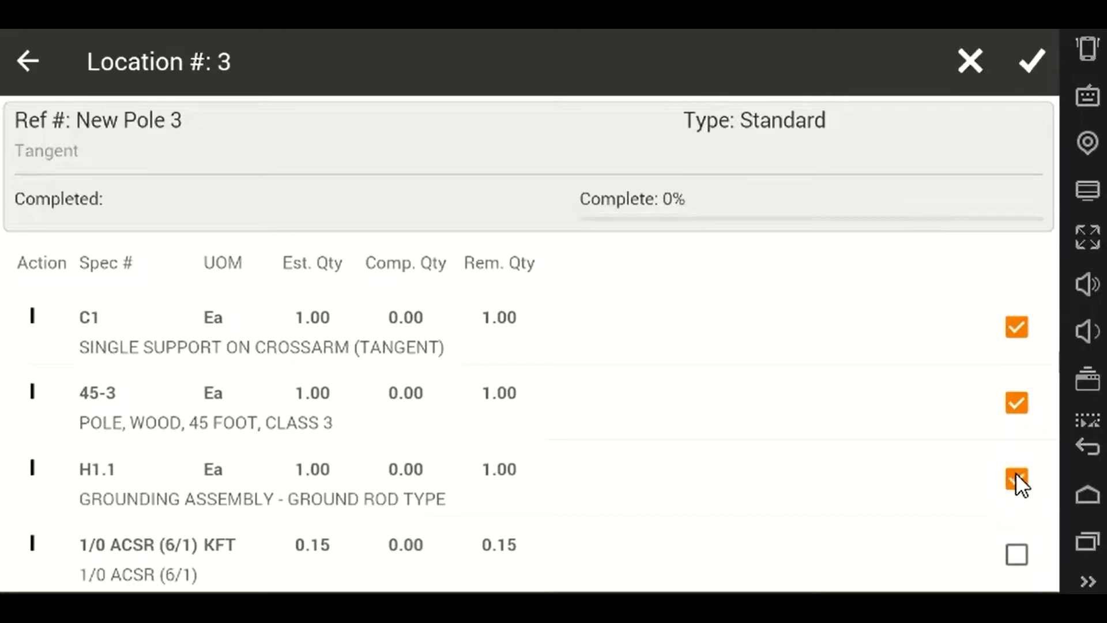
click(1033, 61)
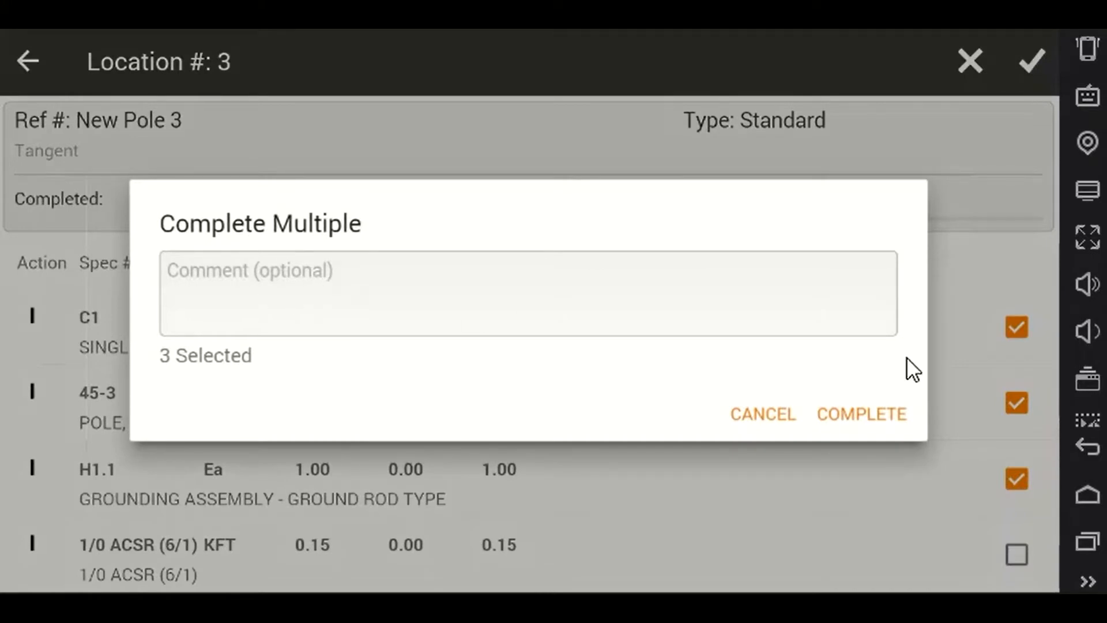
click(871, 414)
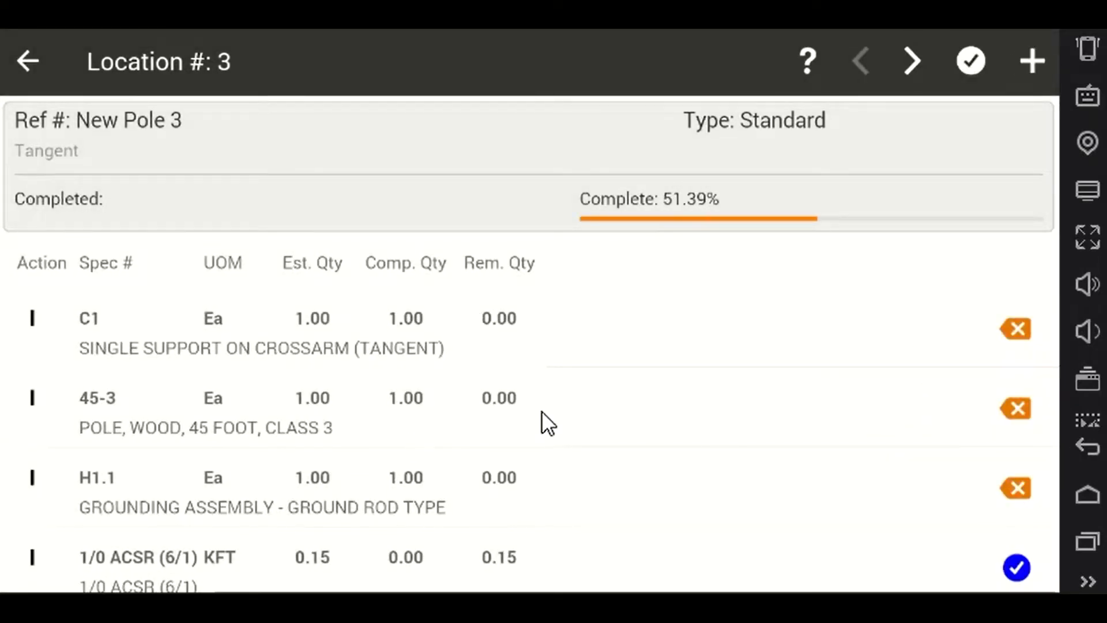
Clear the completion of unit C1 and complete it again with quantity 2 and the comment "Inspecor directed there to be 2"
click(1019, 326)
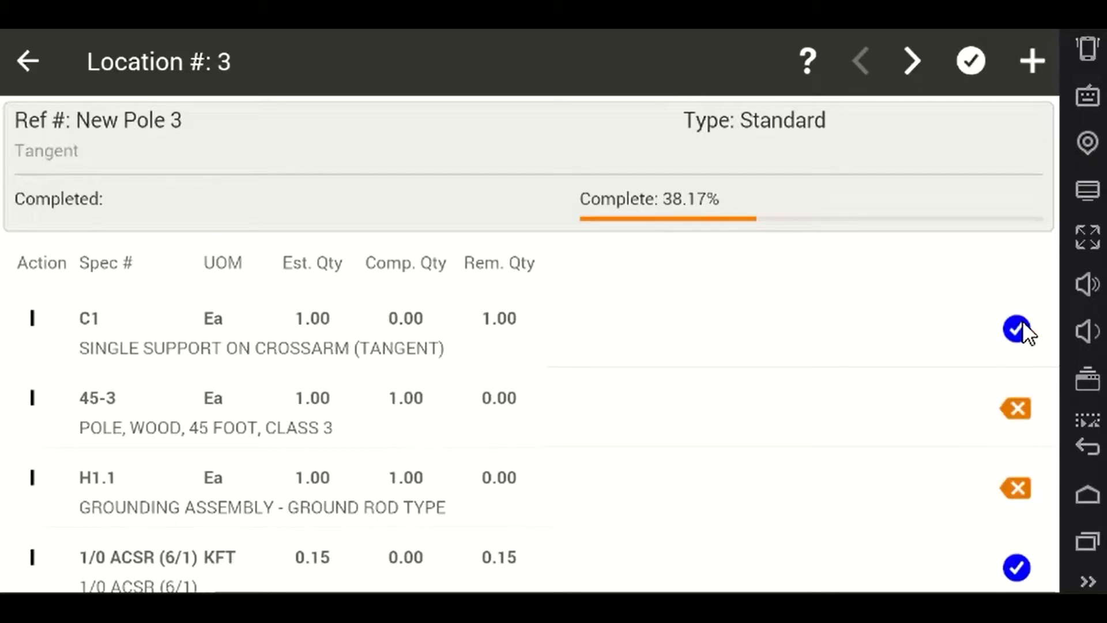
click(1016, 324)
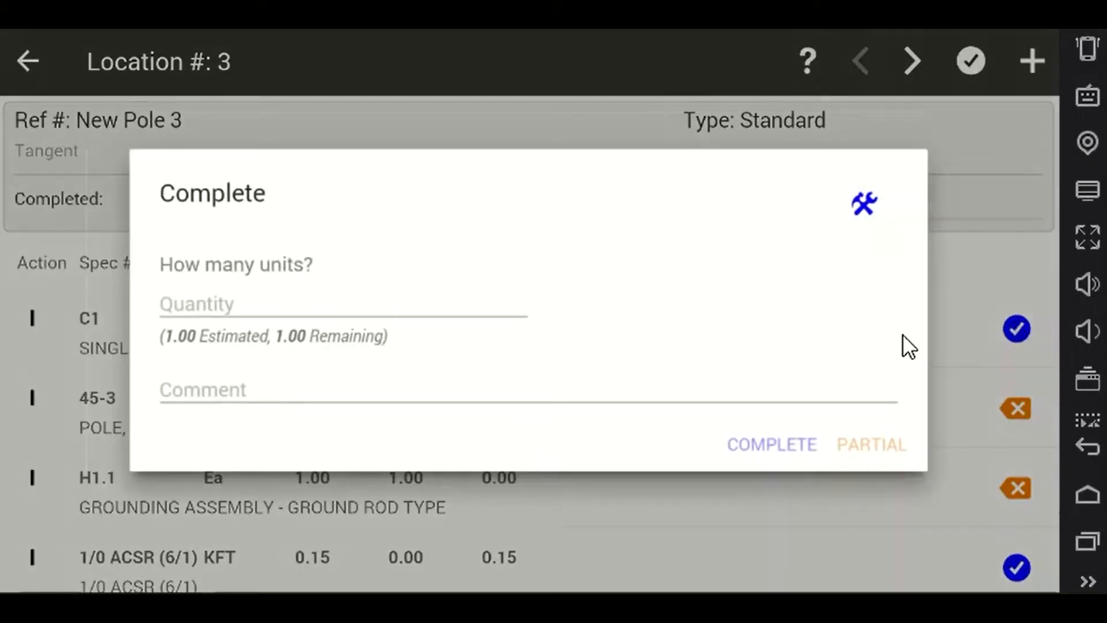
click(245, 317)
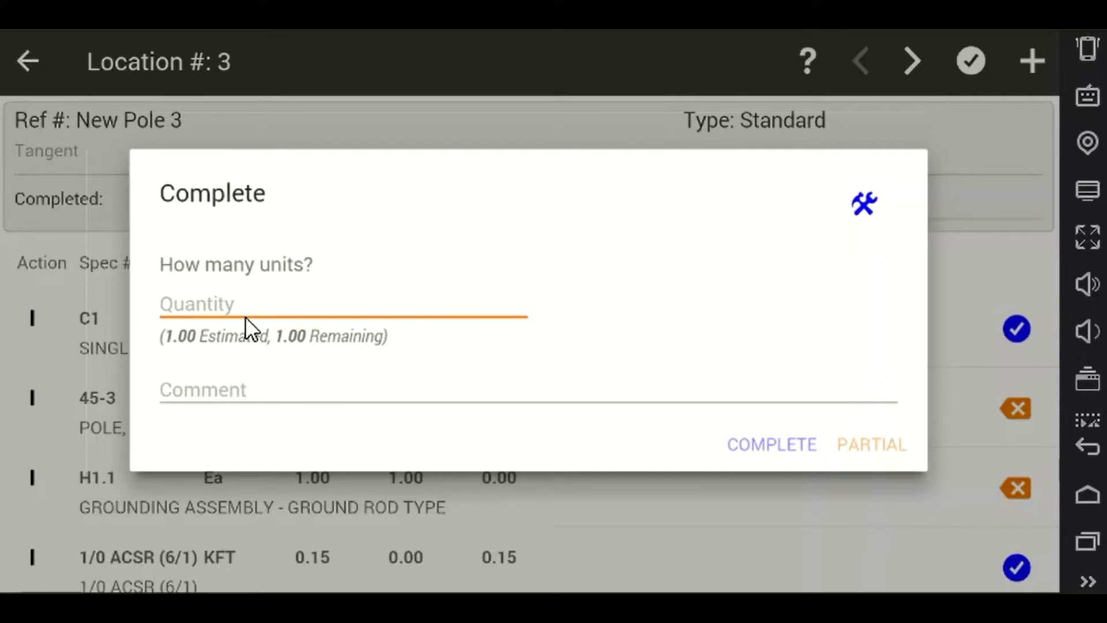
text(2)
click(250, 388)
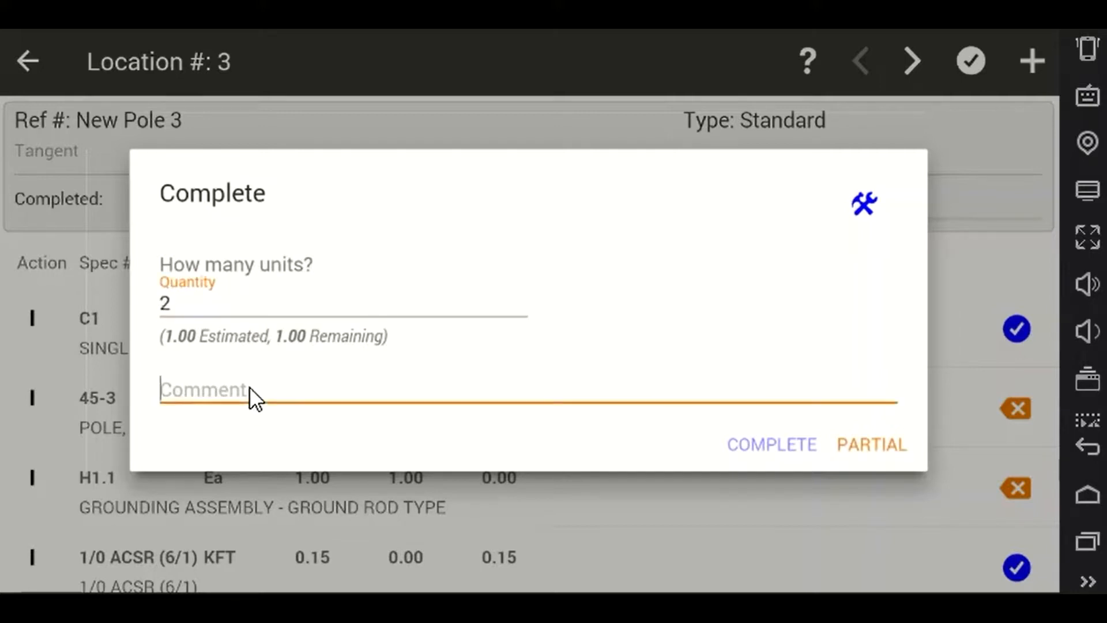
text(Ins)
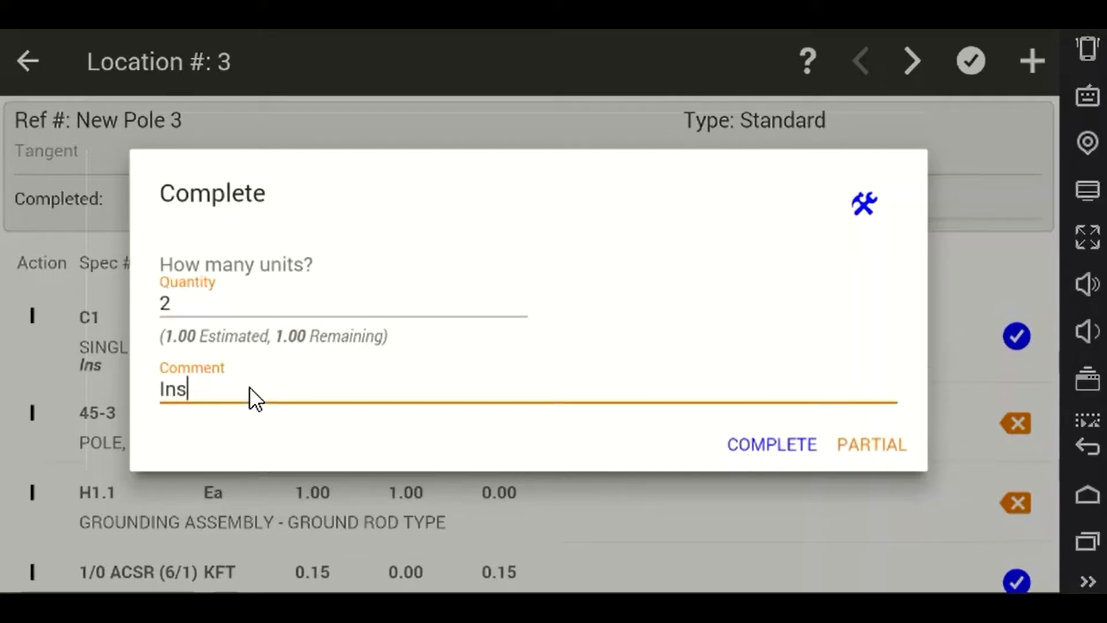
text(pecor dire)
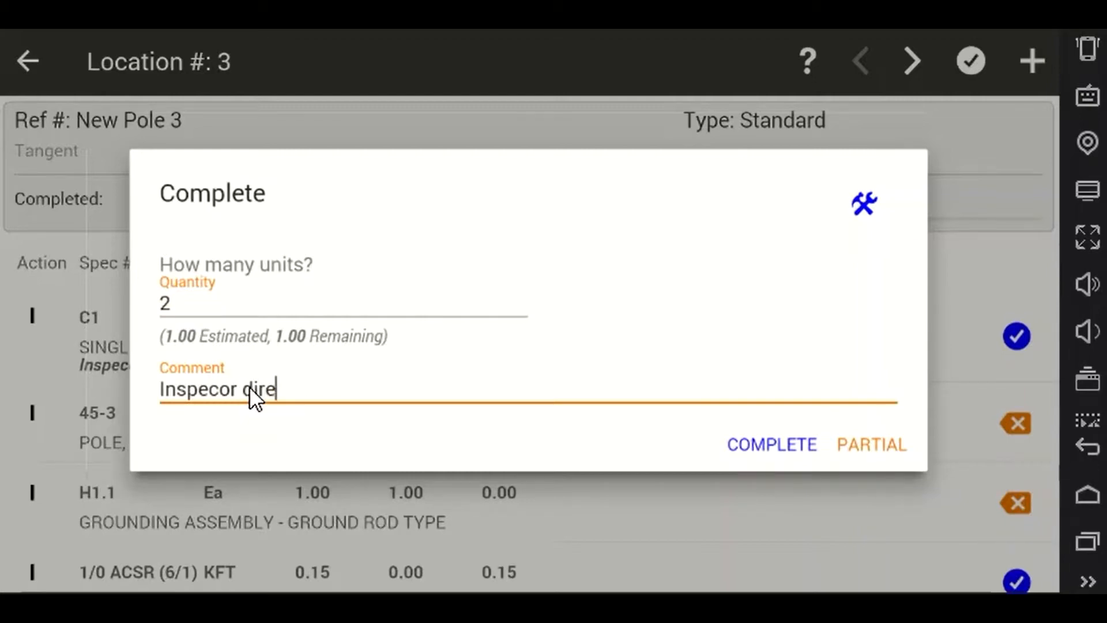
text(cted there to n)
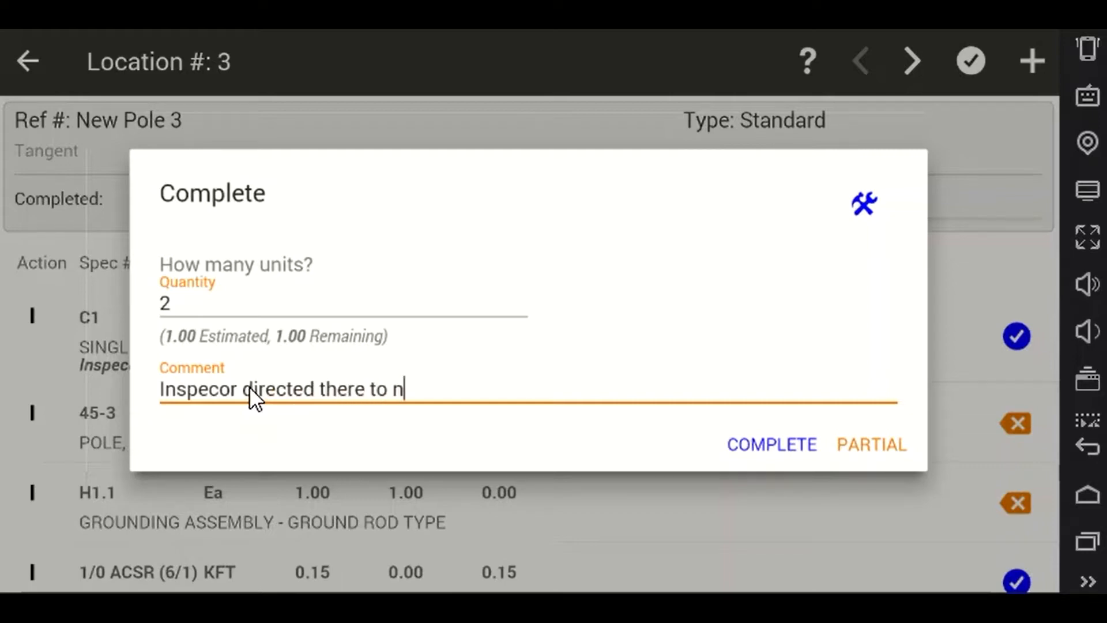
key(BackSpace)
text(be 2)
click(795, 456)
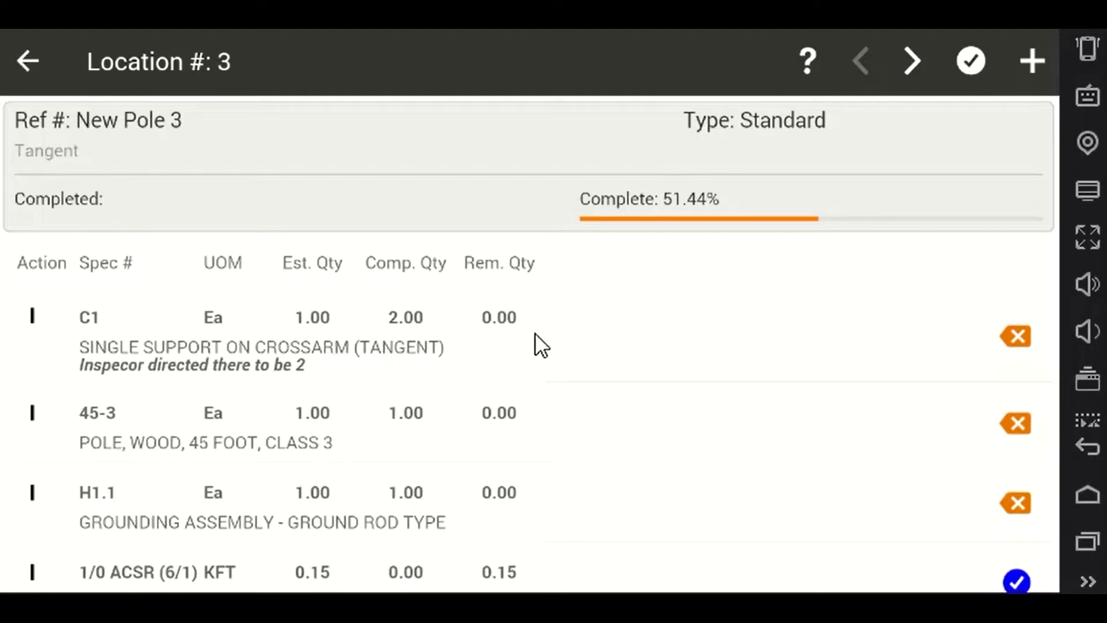
scroll(697, 347, down, 2)
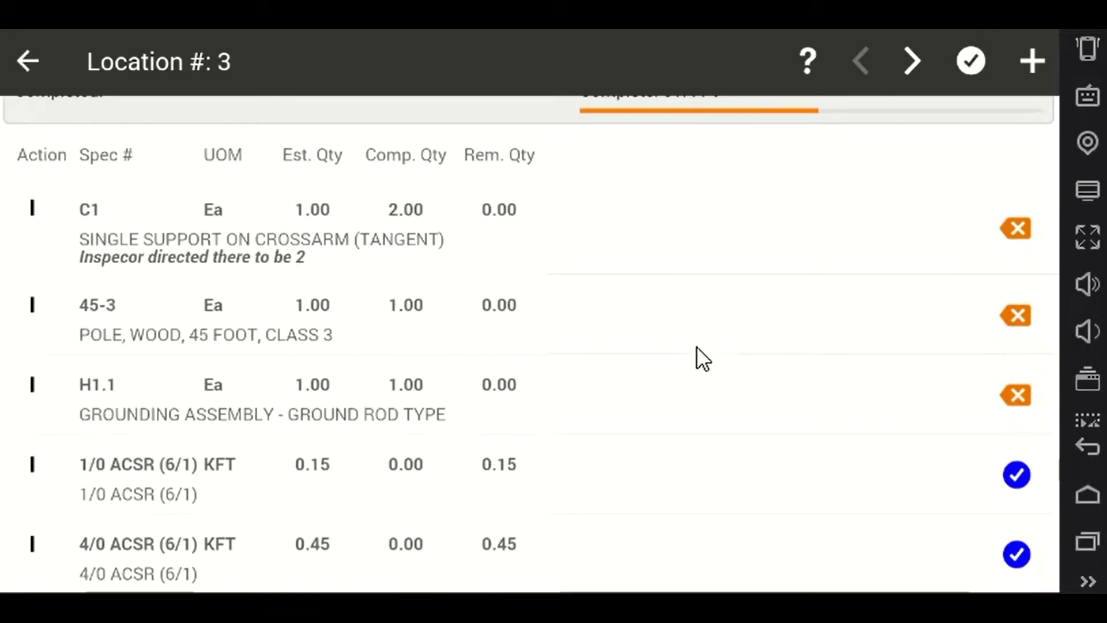
Start a new unit detail at location 3 and search the specs for "arrest"
scroll(697, 347, up, 2)
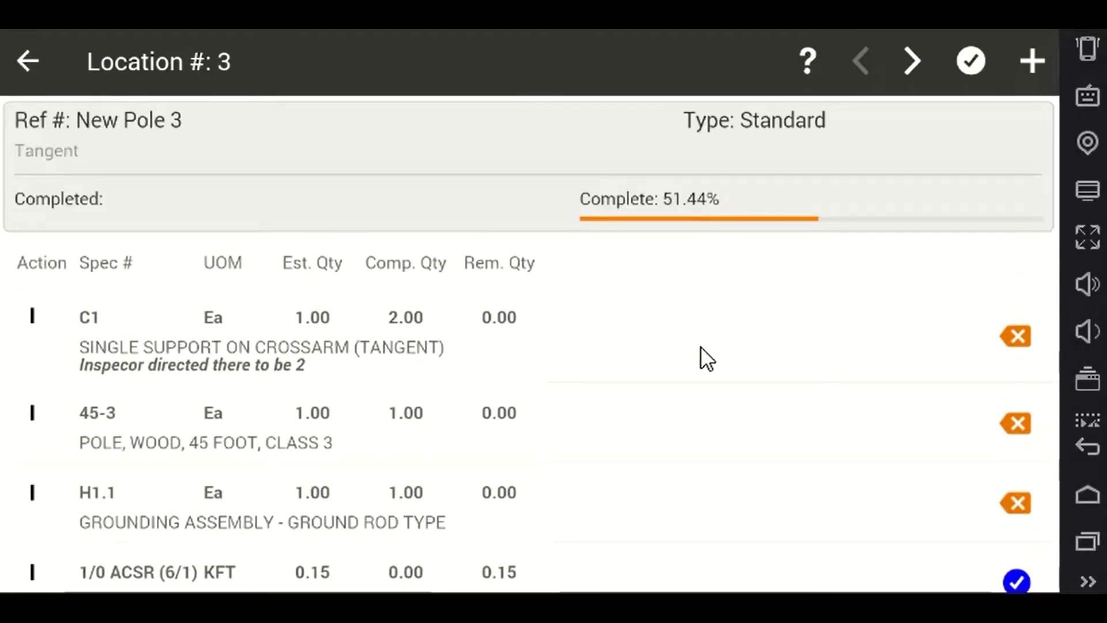
click(1034, 61)
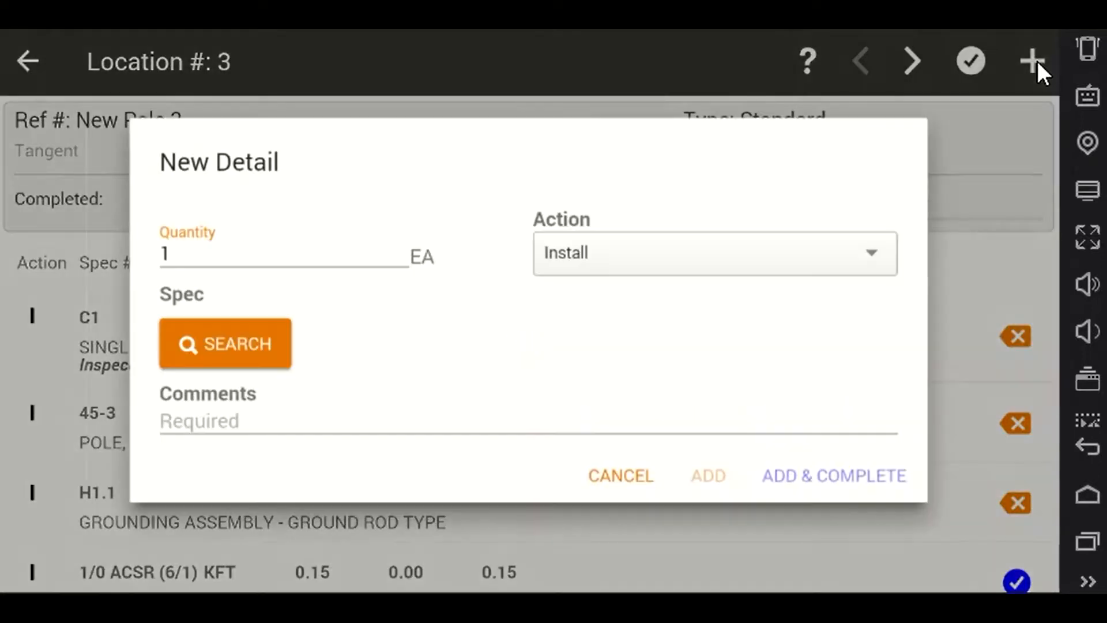
click(249, 346)
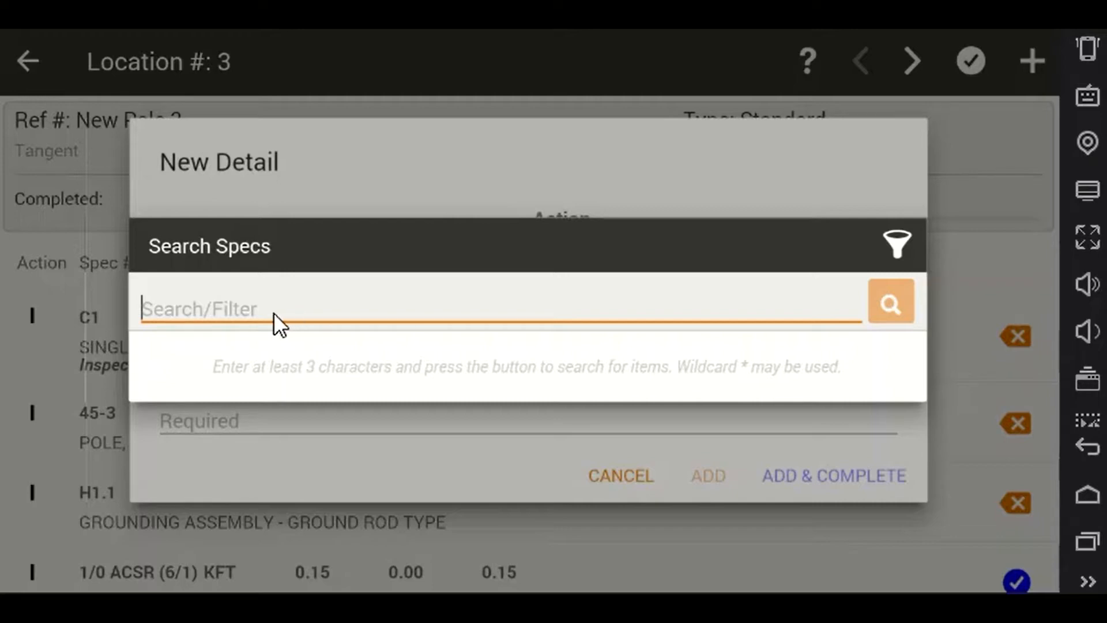
text(arr)
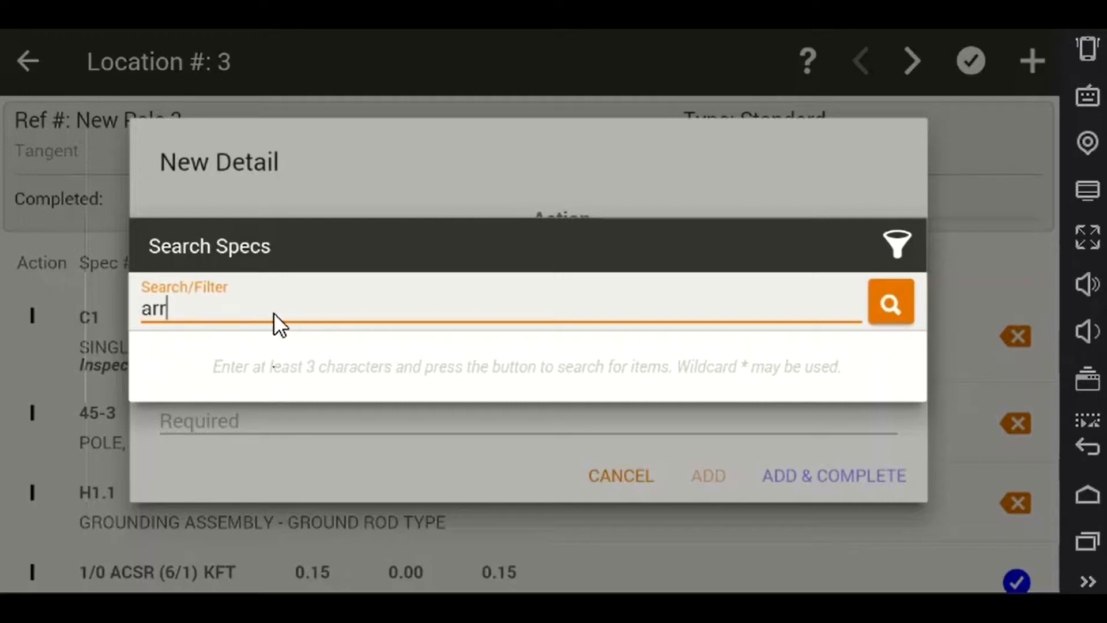
text(est)
click(893, 298)
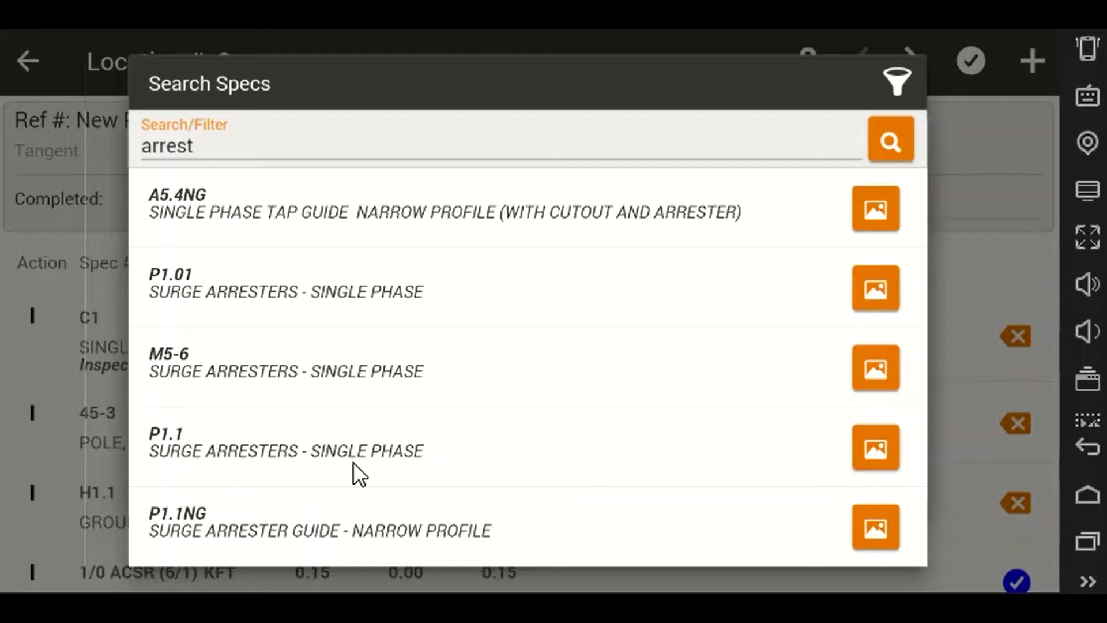
Examine the construction drawing and material list of spec P1.1 (Surge Arresters - Single Phase), and return to the spec results
click(889, 448)
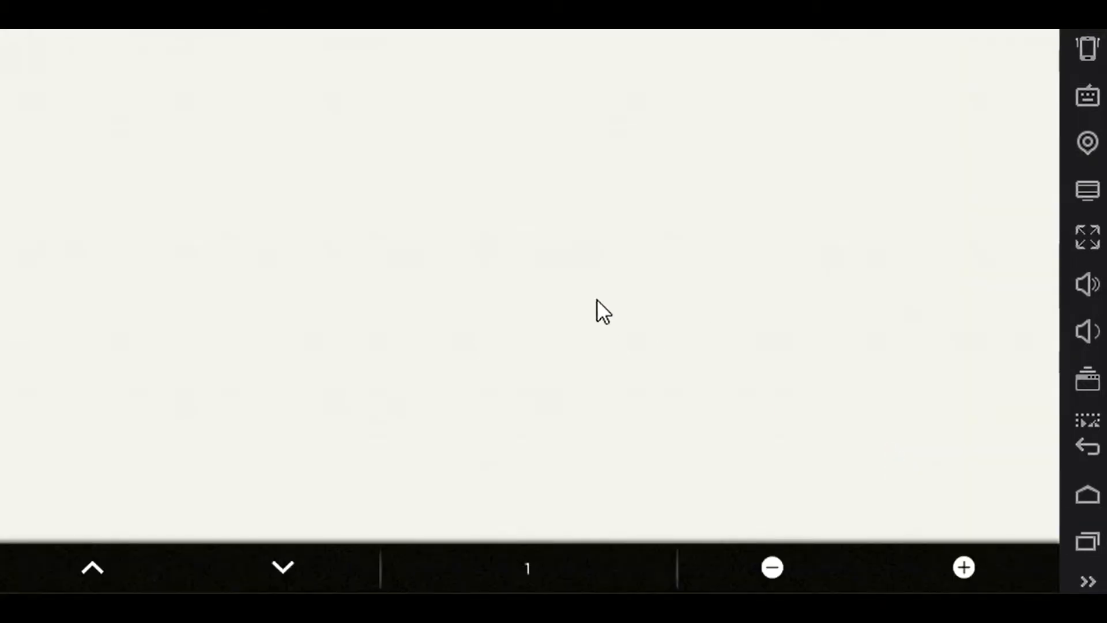
scroll(602, 244, down, 6)
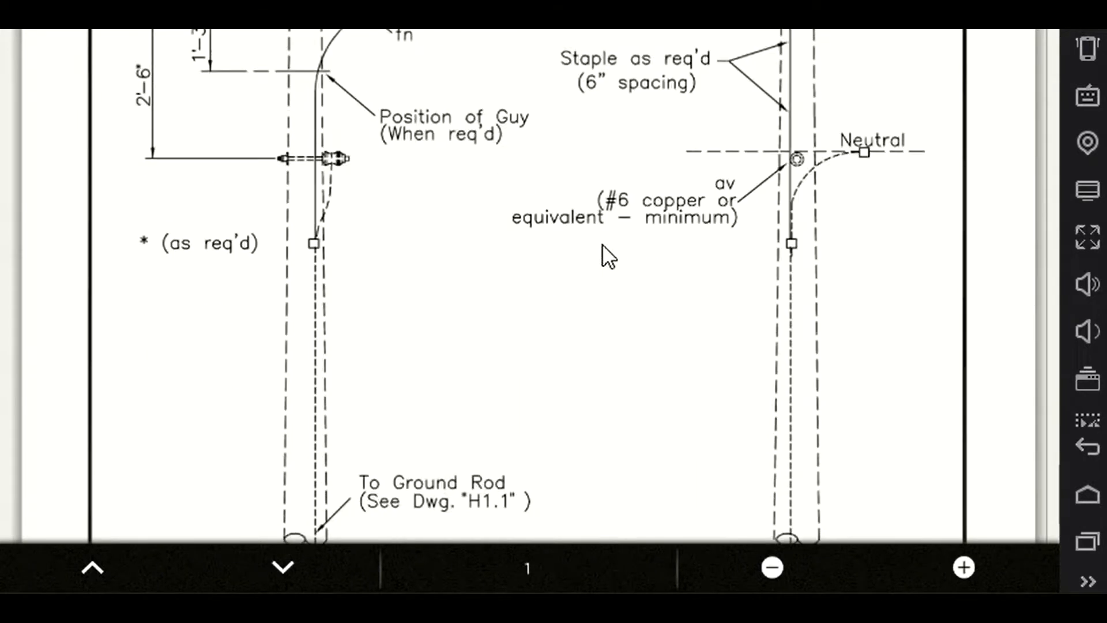
scroll(602, 244, up, 4)
scroll(602, 244, down, 10)
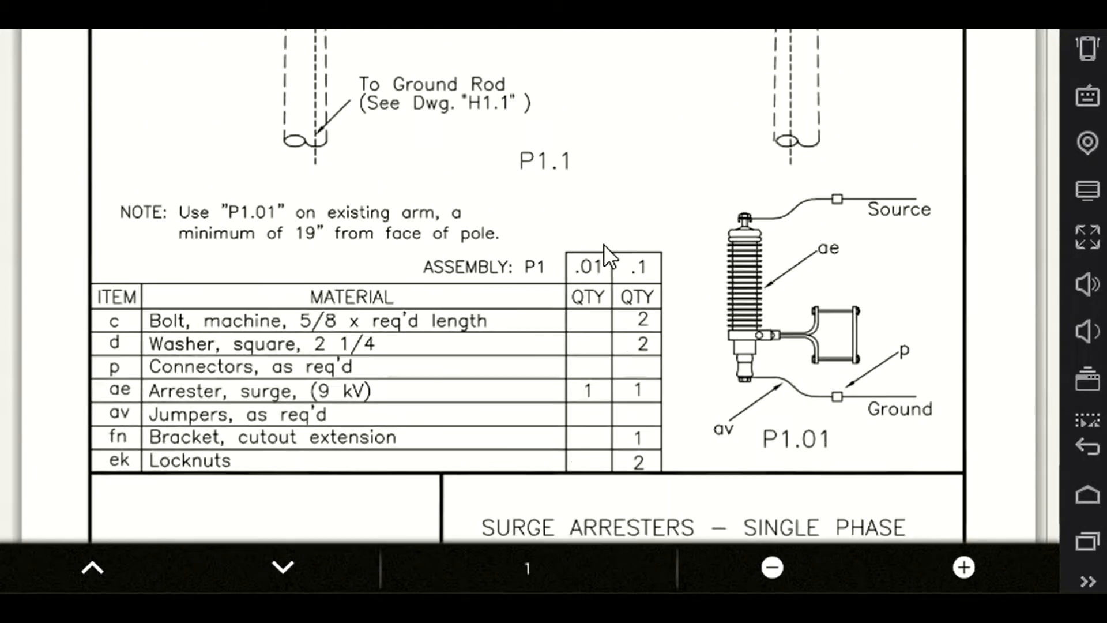
scroll(604, 244, up, 2)
scroll(604, 244, down, 2)
scroll(604, 244, up, 4)
scroll(662, 370, up, 12)
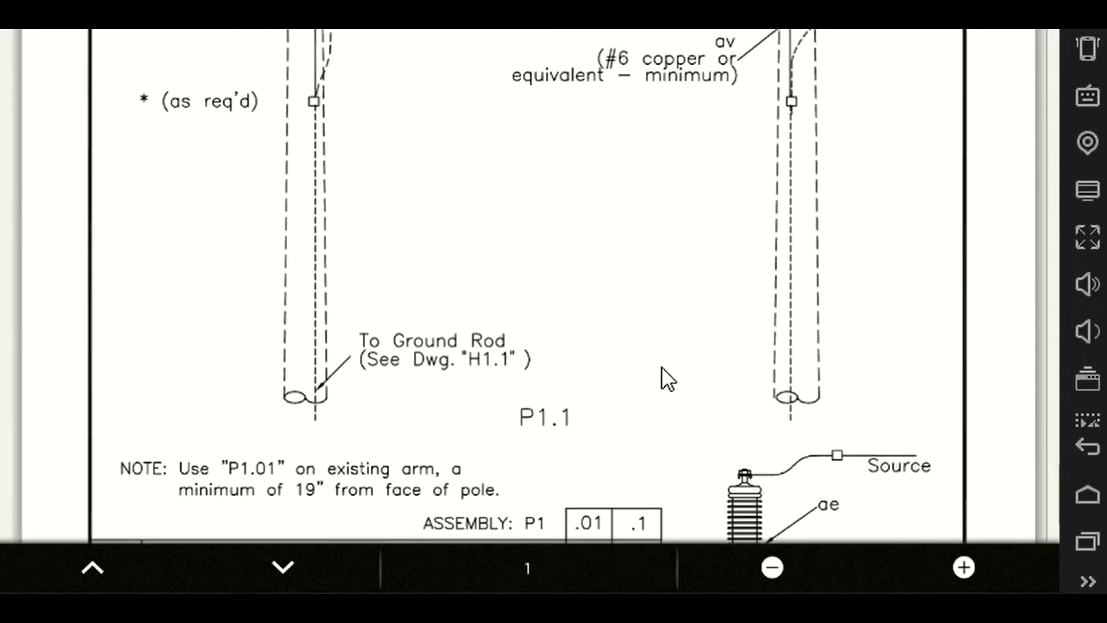
click(1082, 456)
Add spec P1.1 to location 3 as an installed unit with quantity 1 and the comment "Inspector directed", completing it at once
click(247, 457)
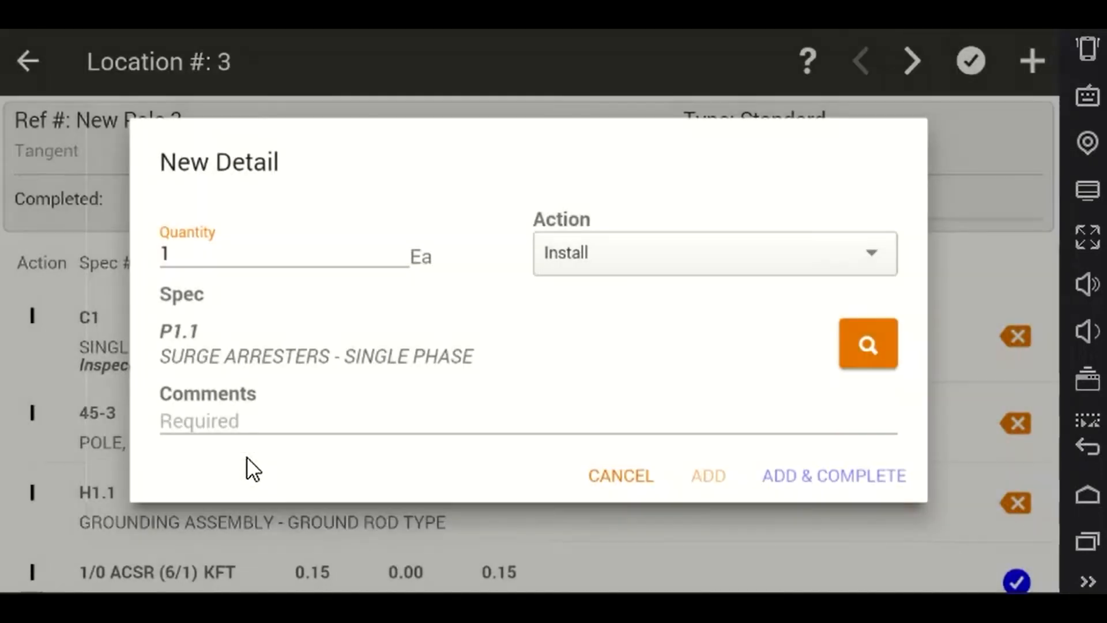
click(281, 425)
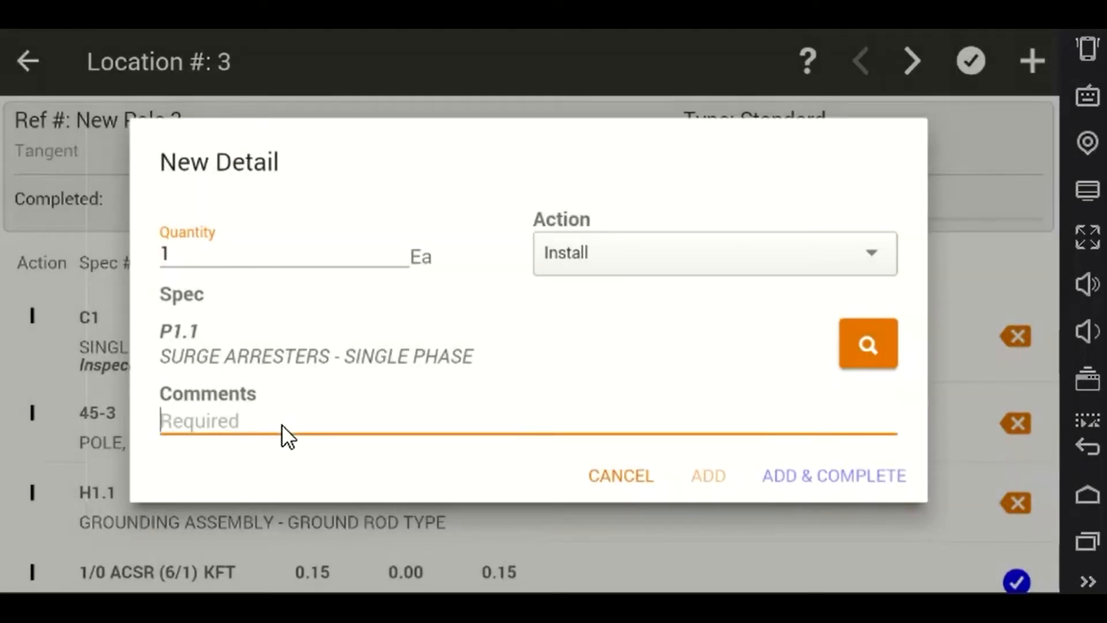
text(I)
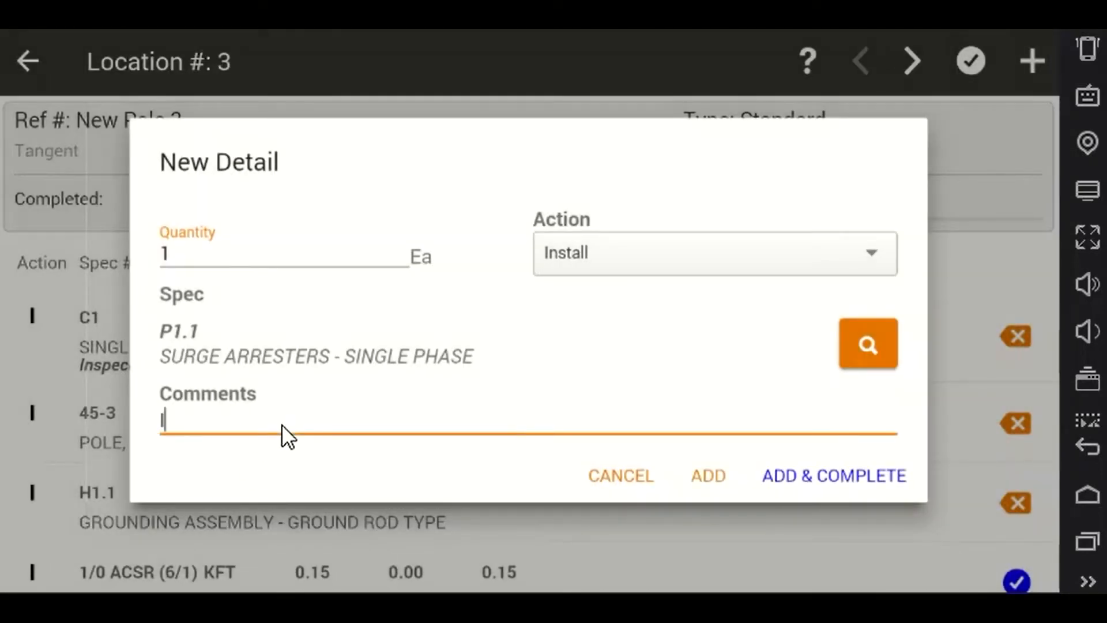
text(nspecor)
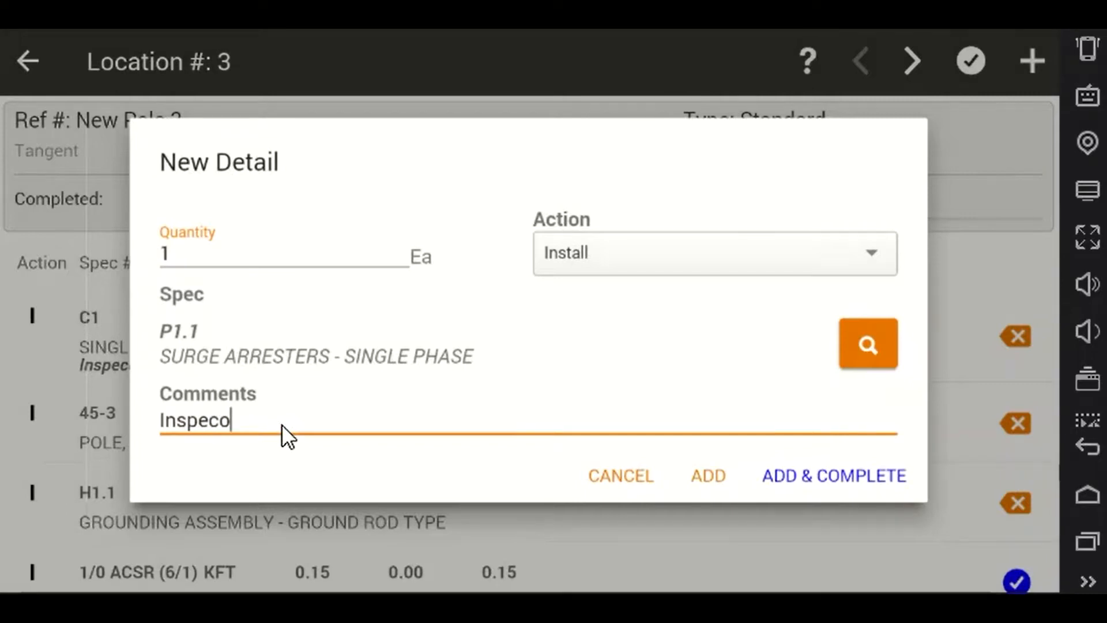
key(BackSpace)
key(BackSpace)
key(BackSpace)
text(ctor directed)
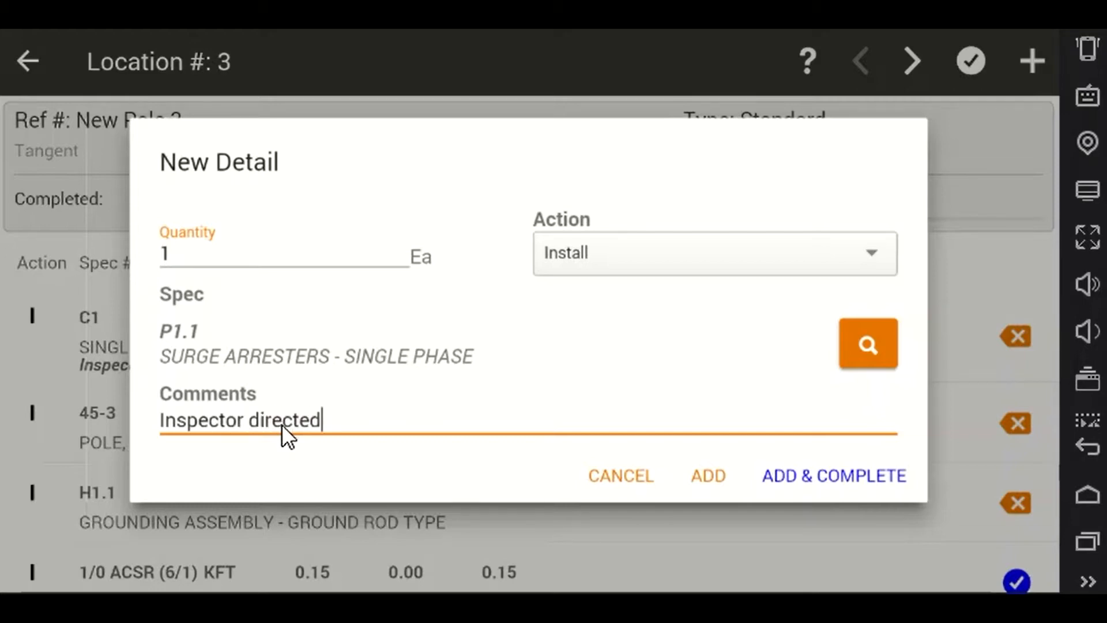
click(843, 466)
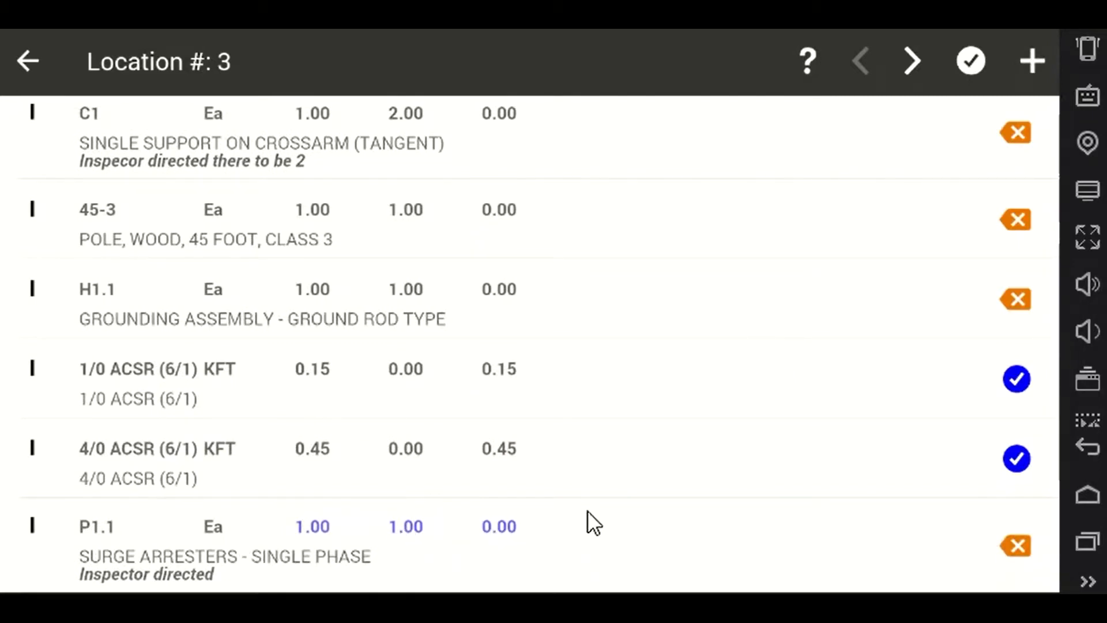
scroll(722, 397, up, 3)
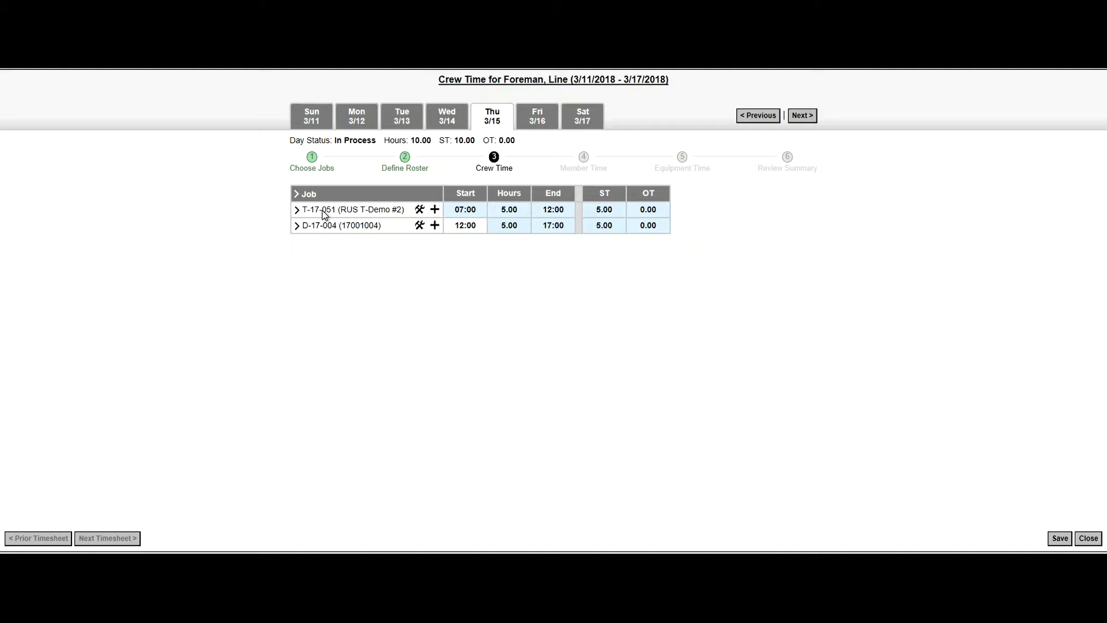
In Thursday's crew time, examine how the hours of job D-17-004 are distributed over its unit phase codes
click(297, 226)
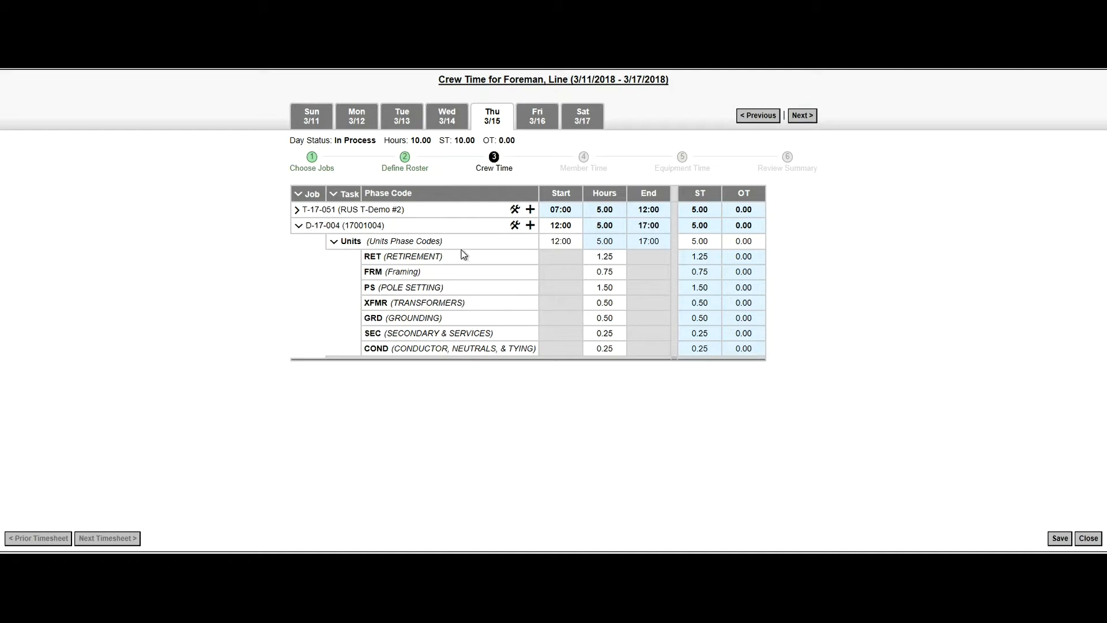
mouse_move(462, 248)
click(334, 242)
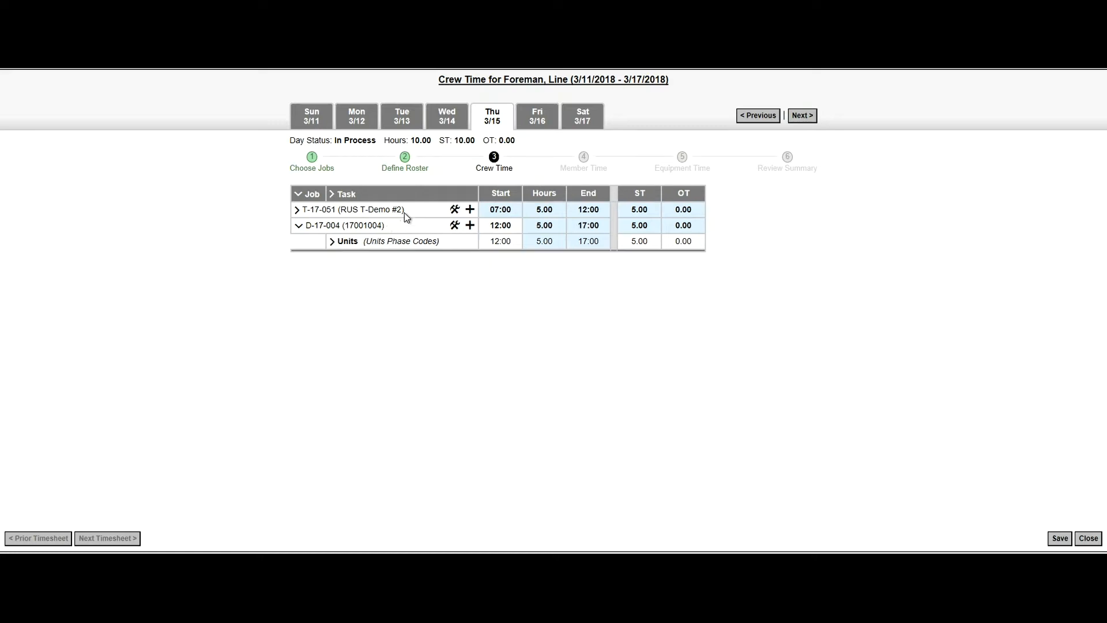
click(298, 227)
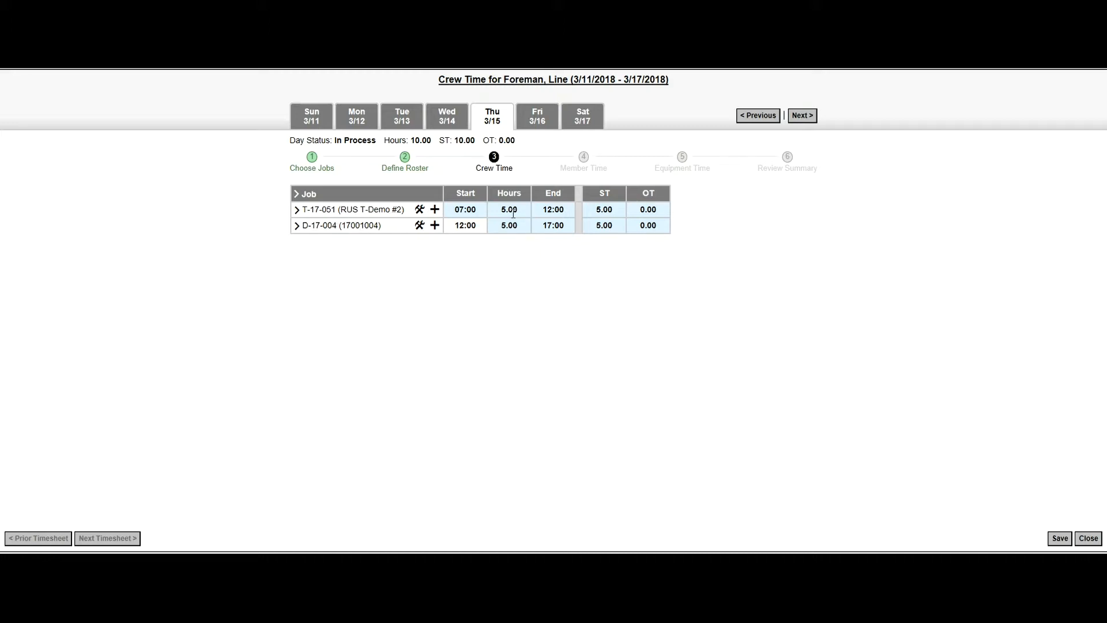
click(297, 226)
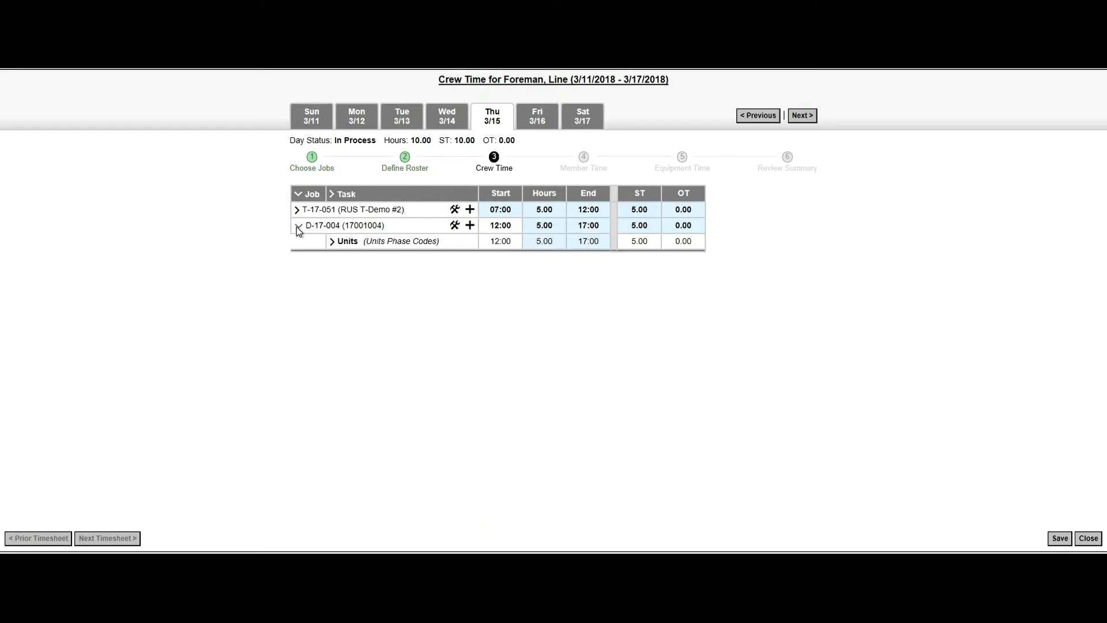
mouse_move(330, 242)
click(333, 242)
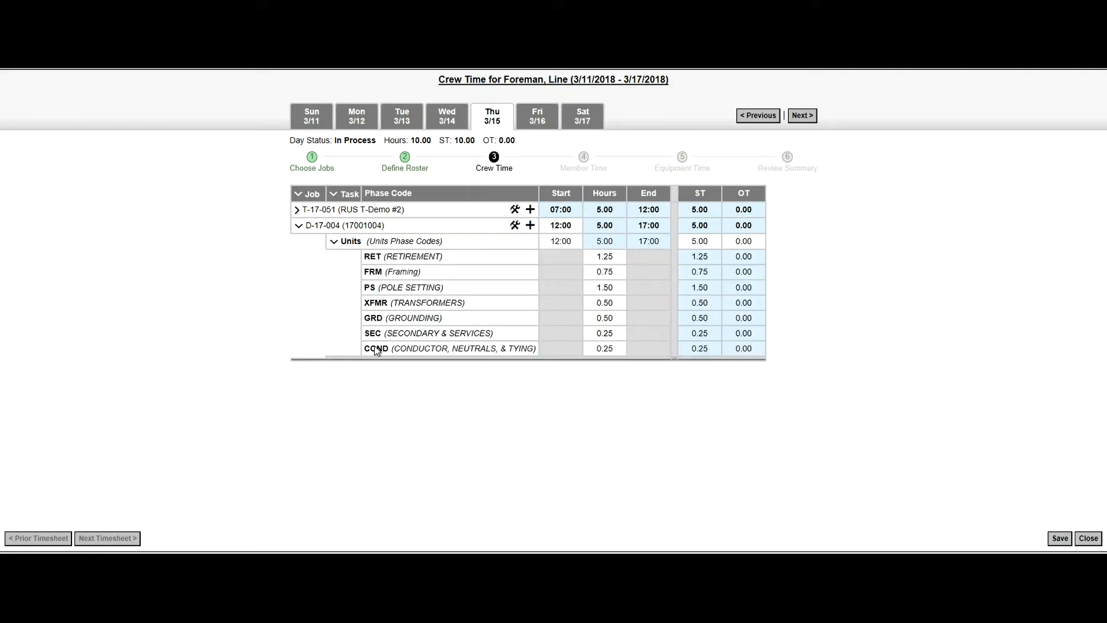
click(300, 226)
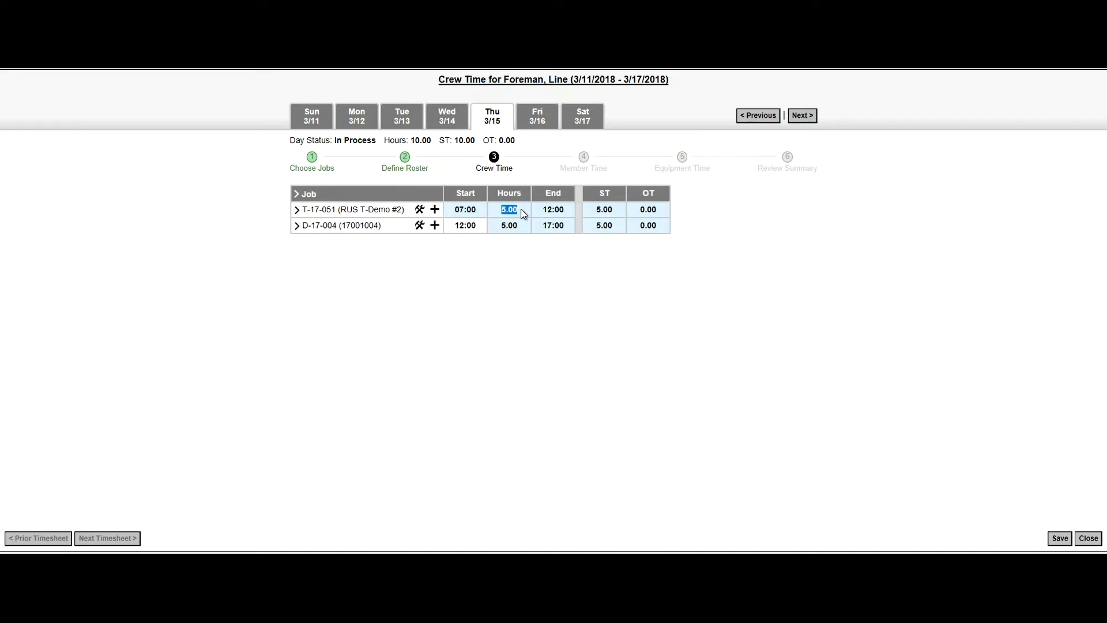
Set Thursday's crew hours to 6 for job T-17-051 and 4 for job D-17-004
text(6)
click(520, 226)
text(4)
click(521, 211)
Review the Thursday member time of Lineman A, Lineman B and Lineman C2, and proceed through the equipment time
click(805, 116)
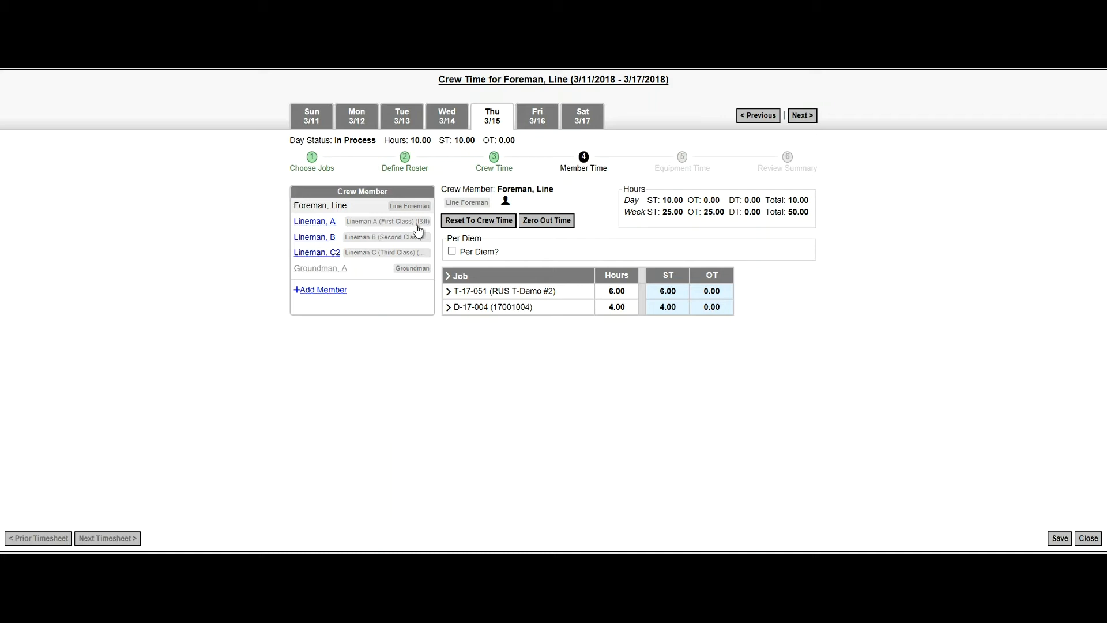
click(309, 225)
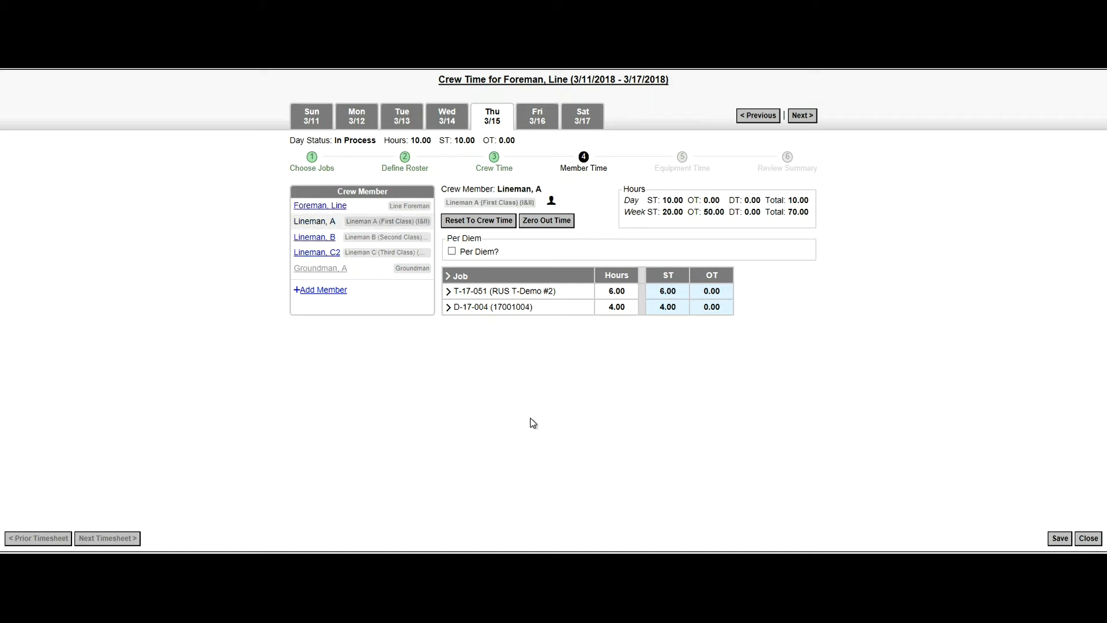
click(313, 241)
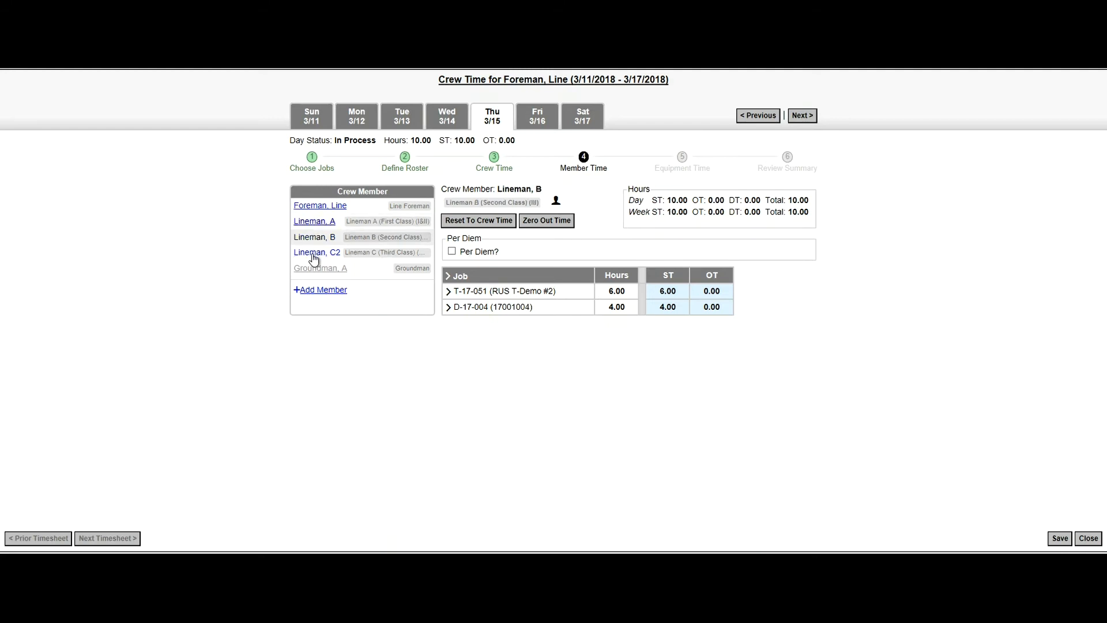
click(315, 257)
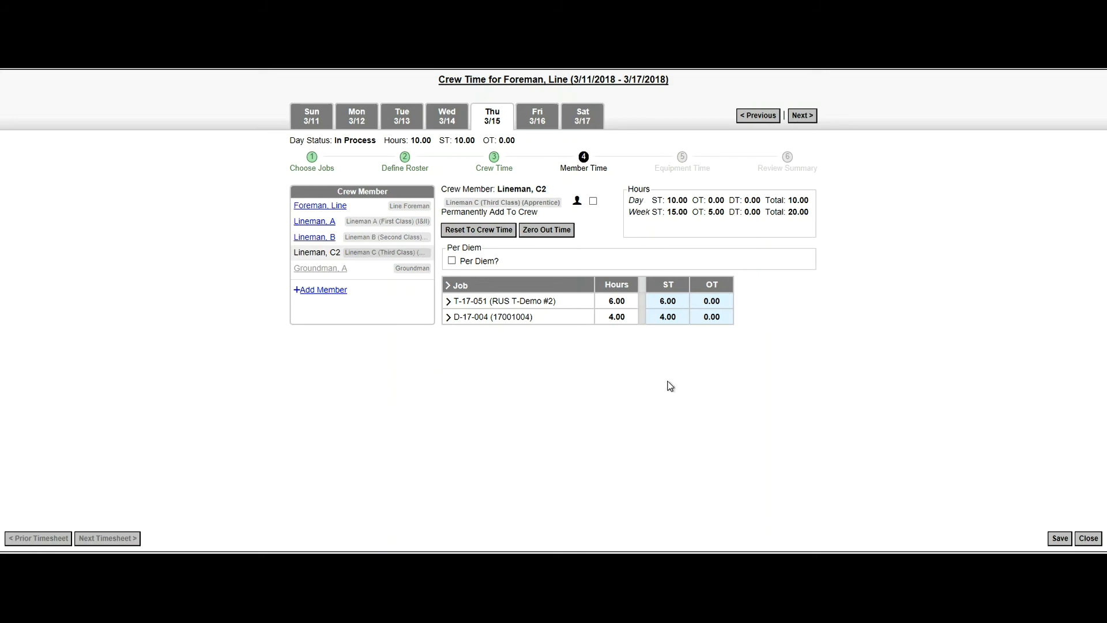
click(803, 115)
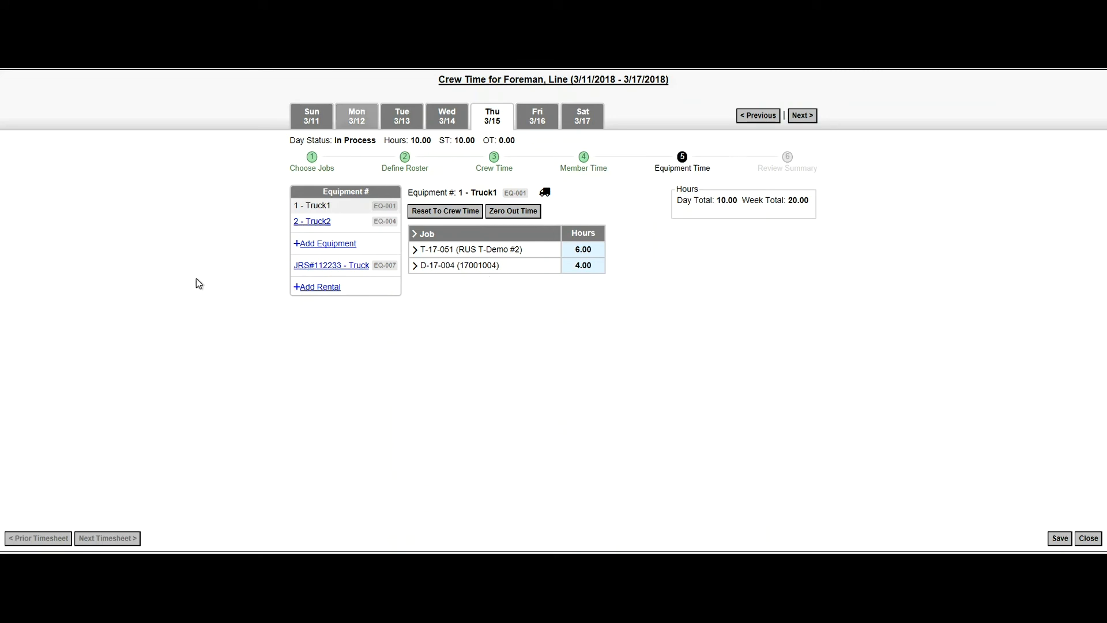
click(805, 117)
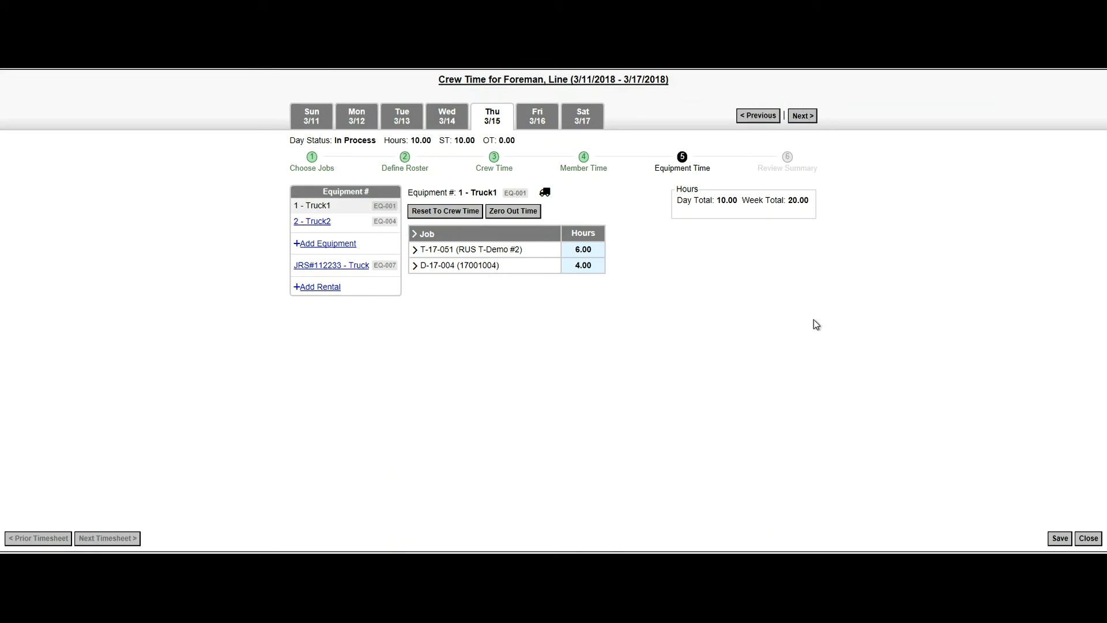